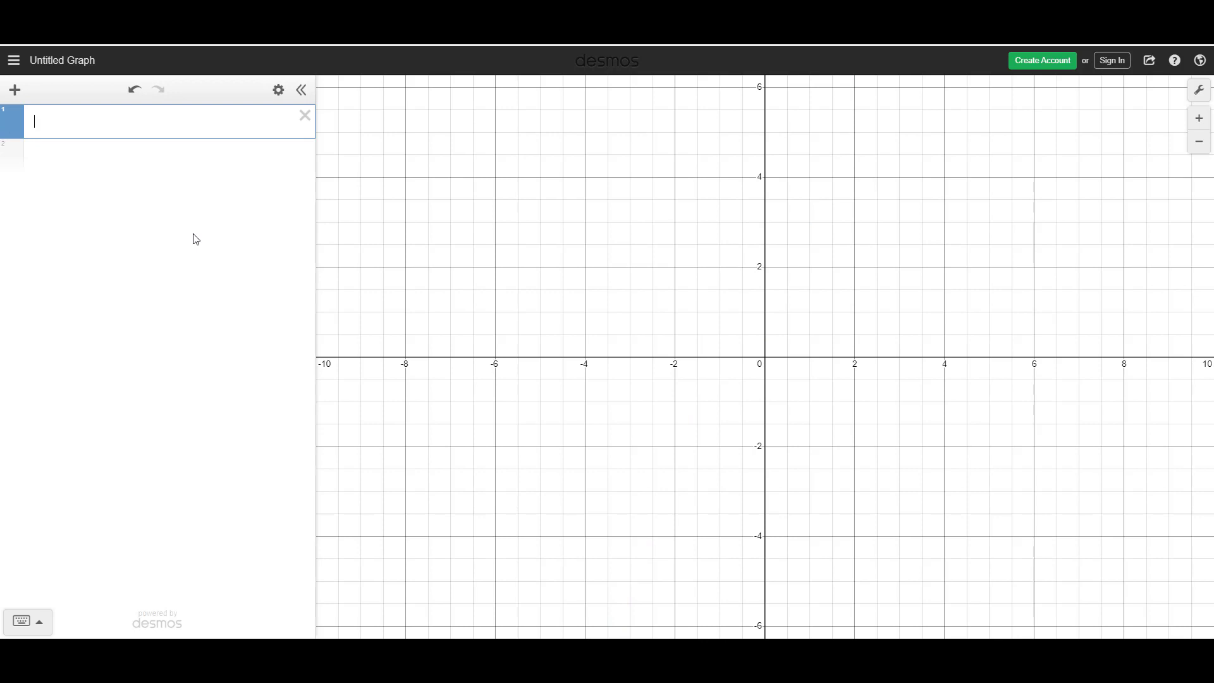
Step: Graph the square root function √x in the first expression line using the on-screen math keypad's root symbol
left_click(36, 626)
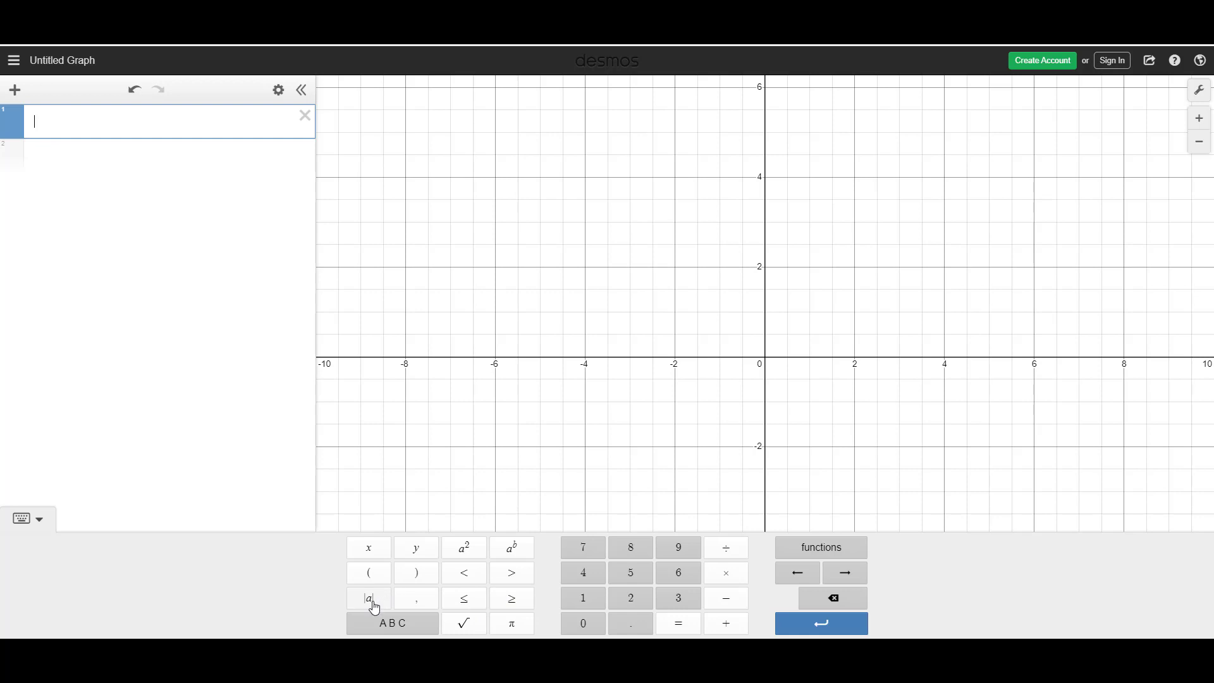
left_click(841, 549)
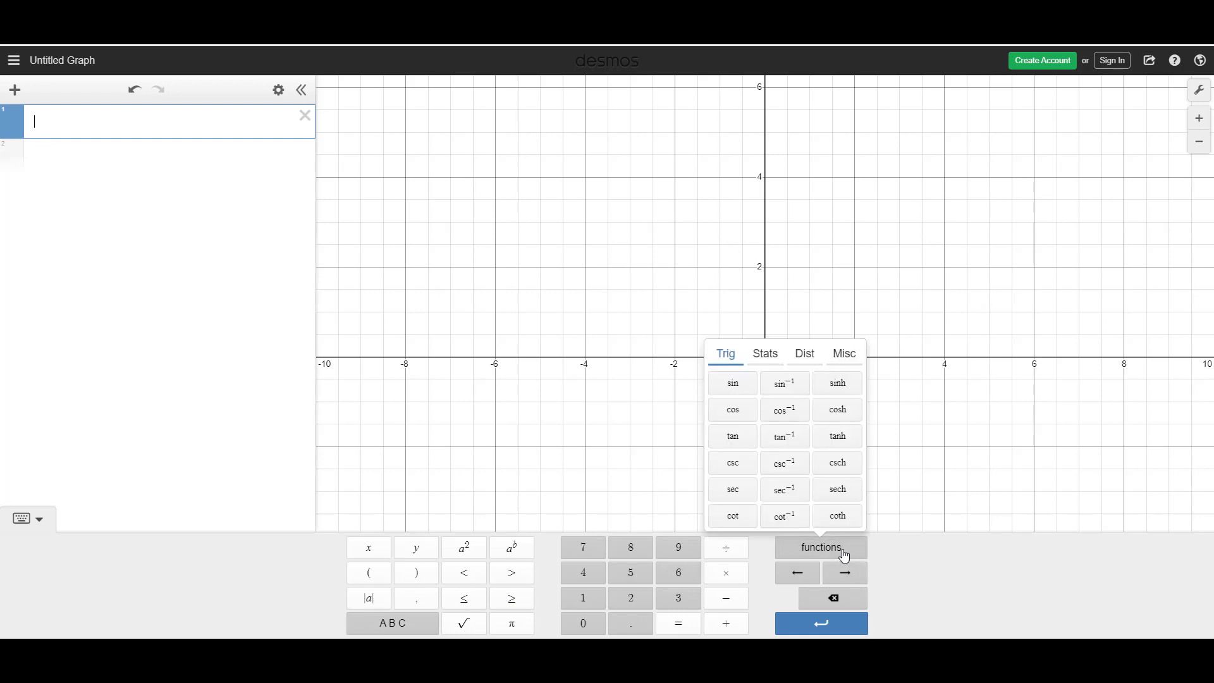
left_click(845, 354)
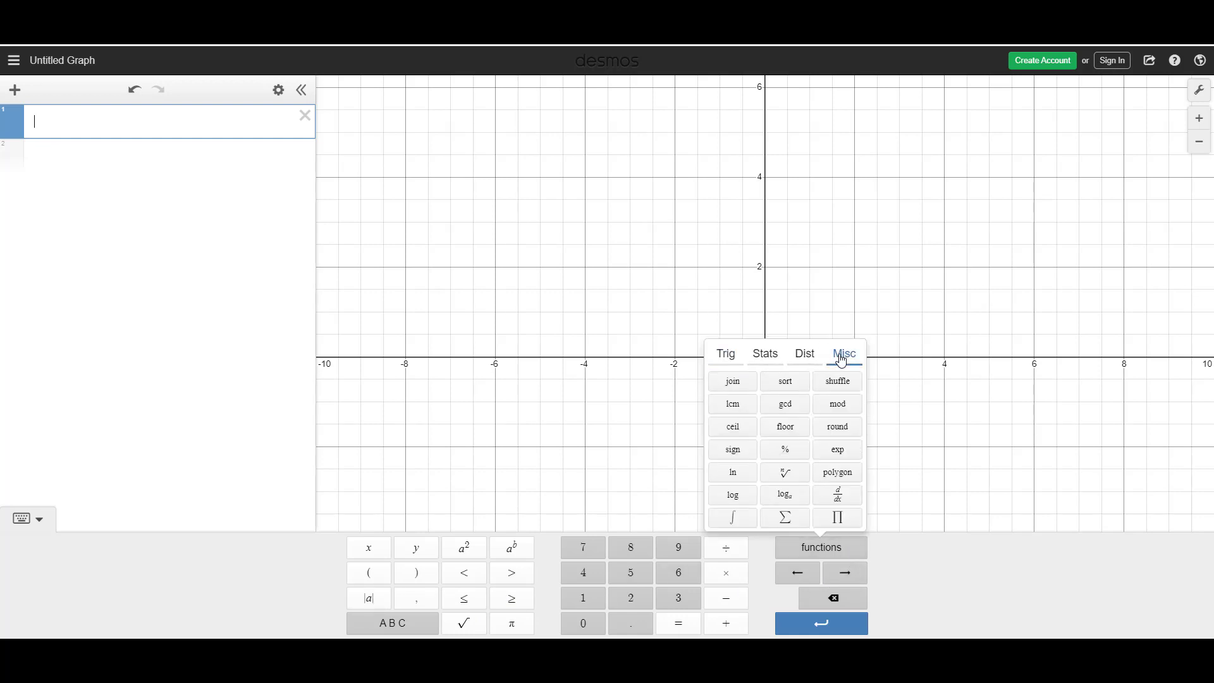
left_click(912, 552)
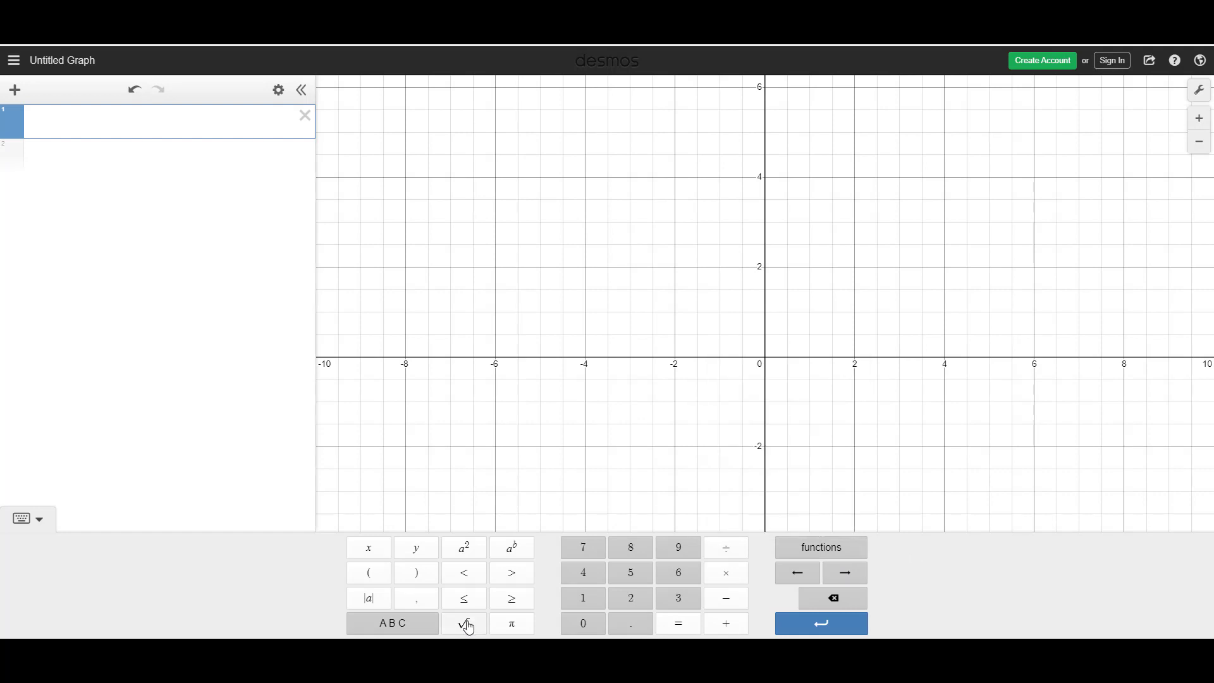
left_click(465, 625)
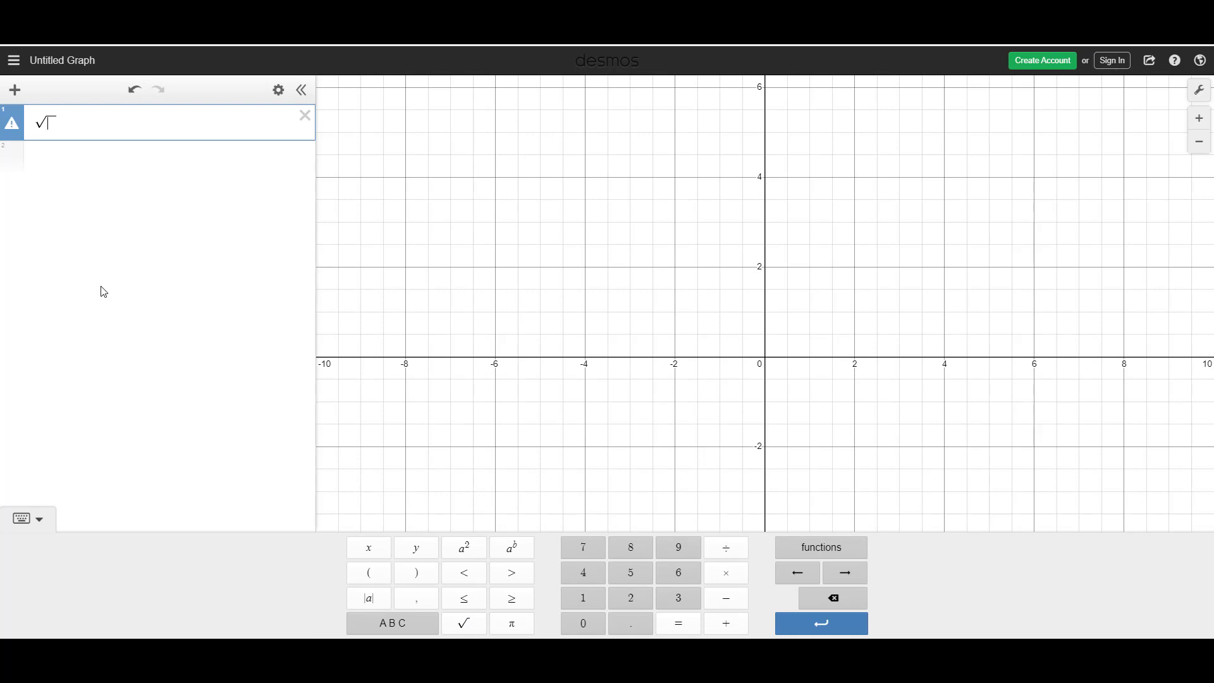
type("x")
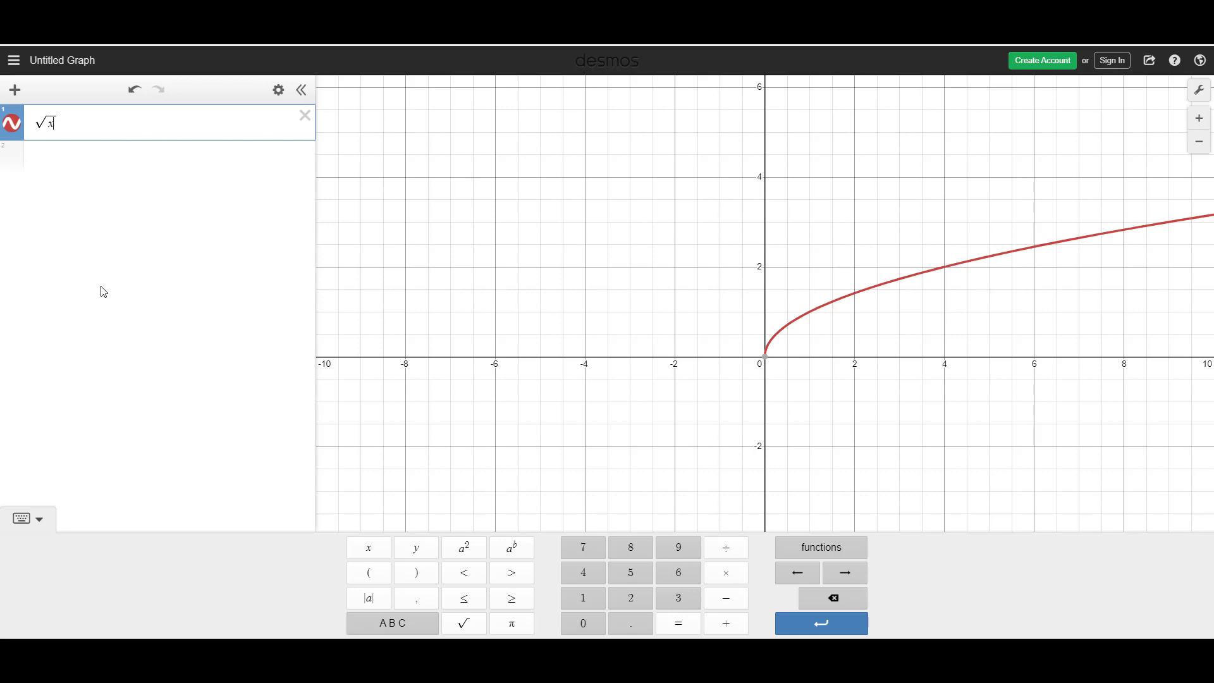
left_click(43, 526)
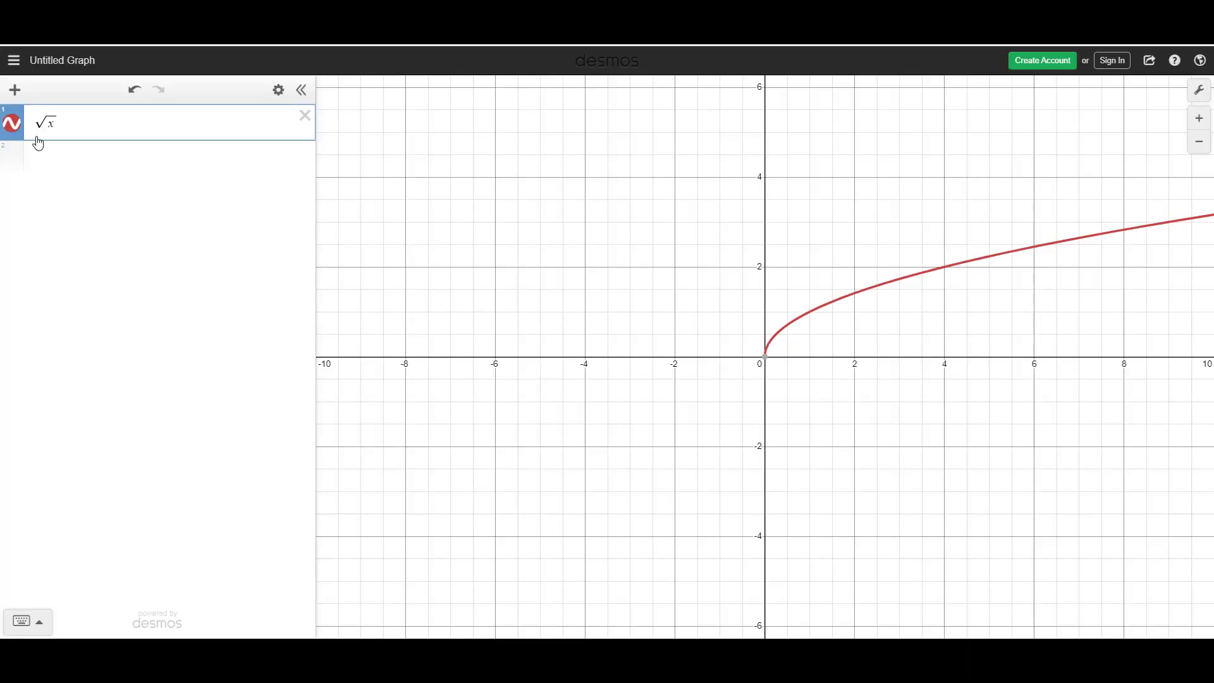
Step: Reflect the square root graph over the x-axis by putting a minus sign in front of √x
left_click(35, 128)
type("-")
key("BackSpace")
type("-")
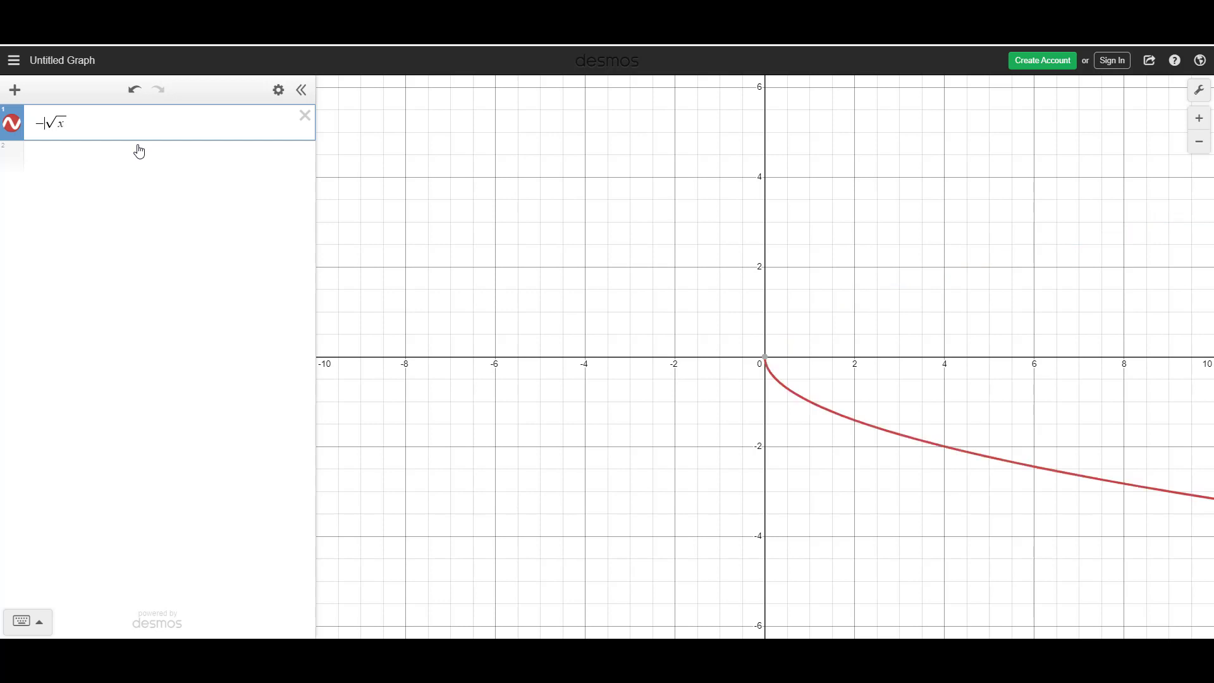
key("BackSpace")
type("-")
key("BackSpace")
type("-")
key("BackSpace")
type("-")
Step: Shift the reflected graph right 3 and down 2 by completing the expression as −√(x−3) − 2
type("-3")
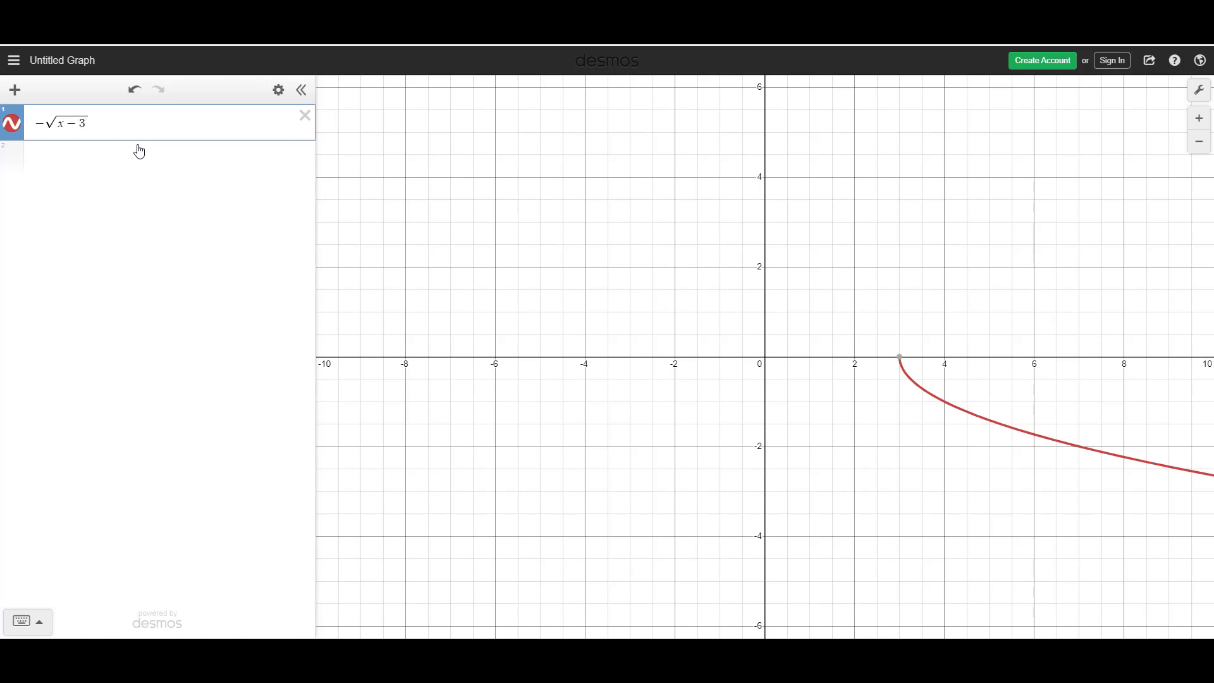
type("-")
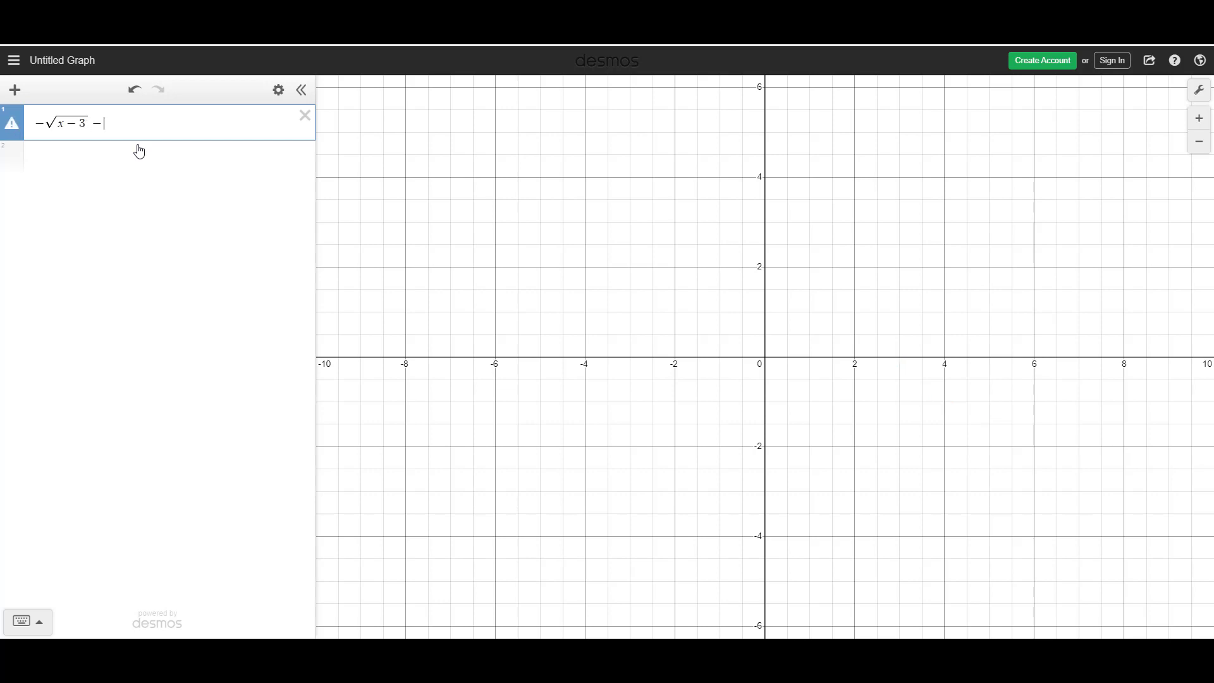
type("2")
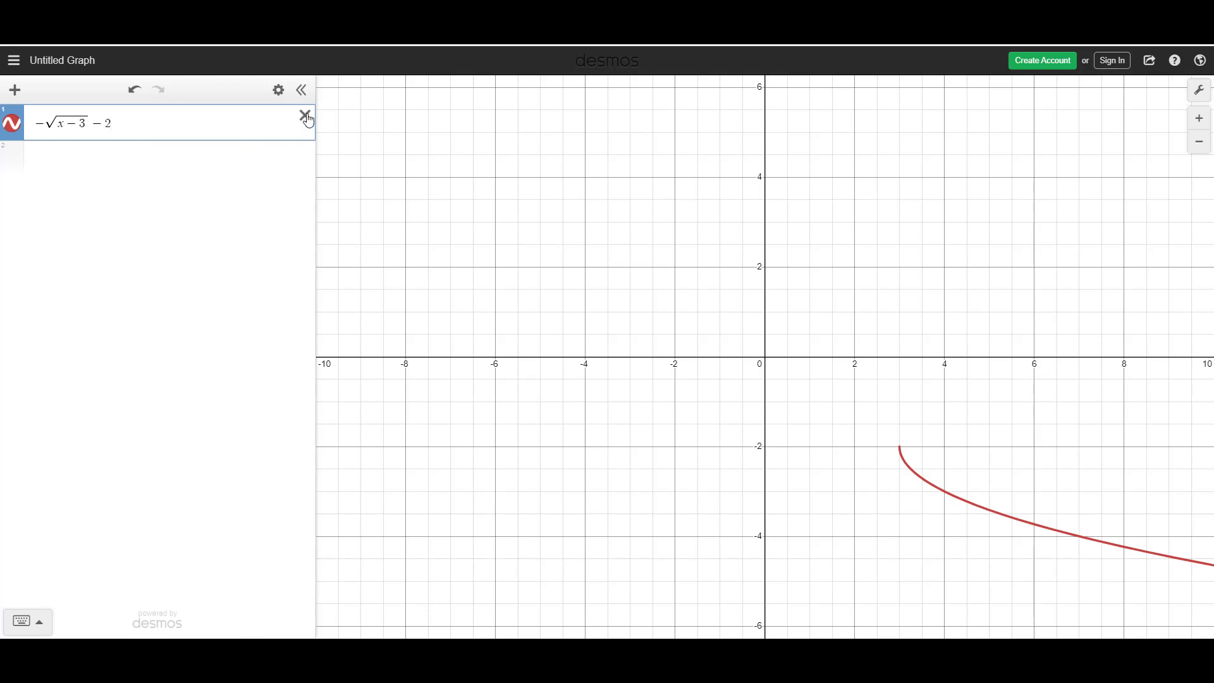
Step: Toggle the visibility of the −√(x−3) − 2 graph and leave it hidden
left_click(12, 124)
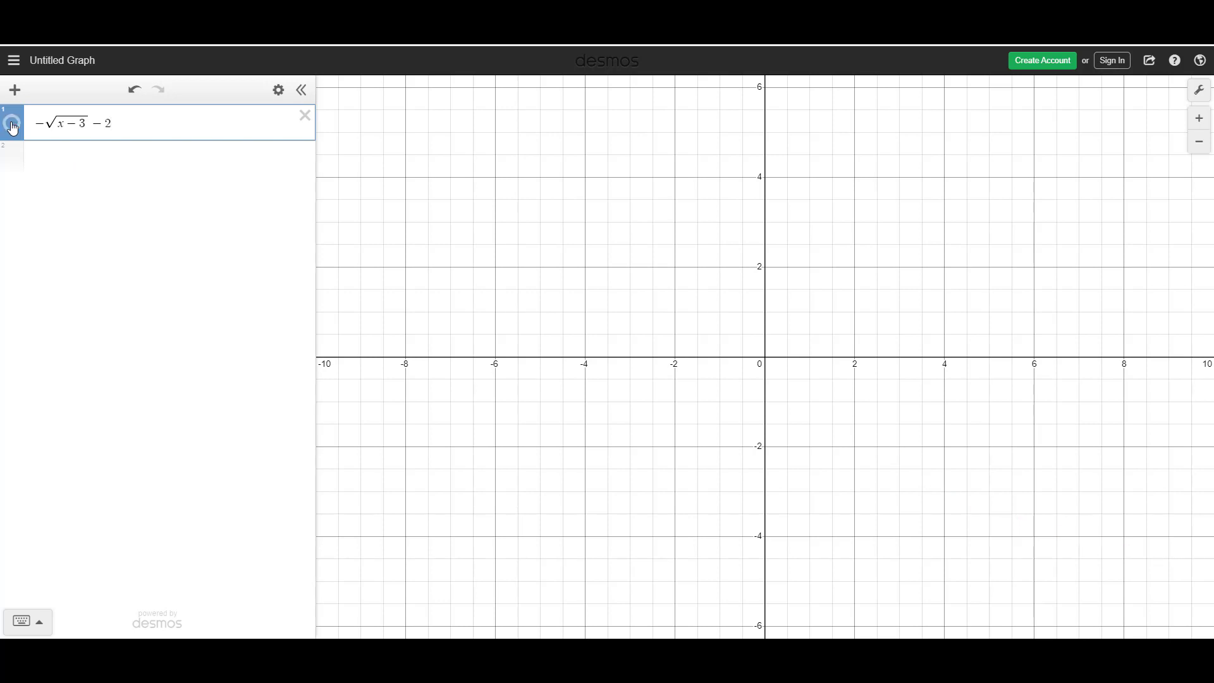
left_click(13, 127)
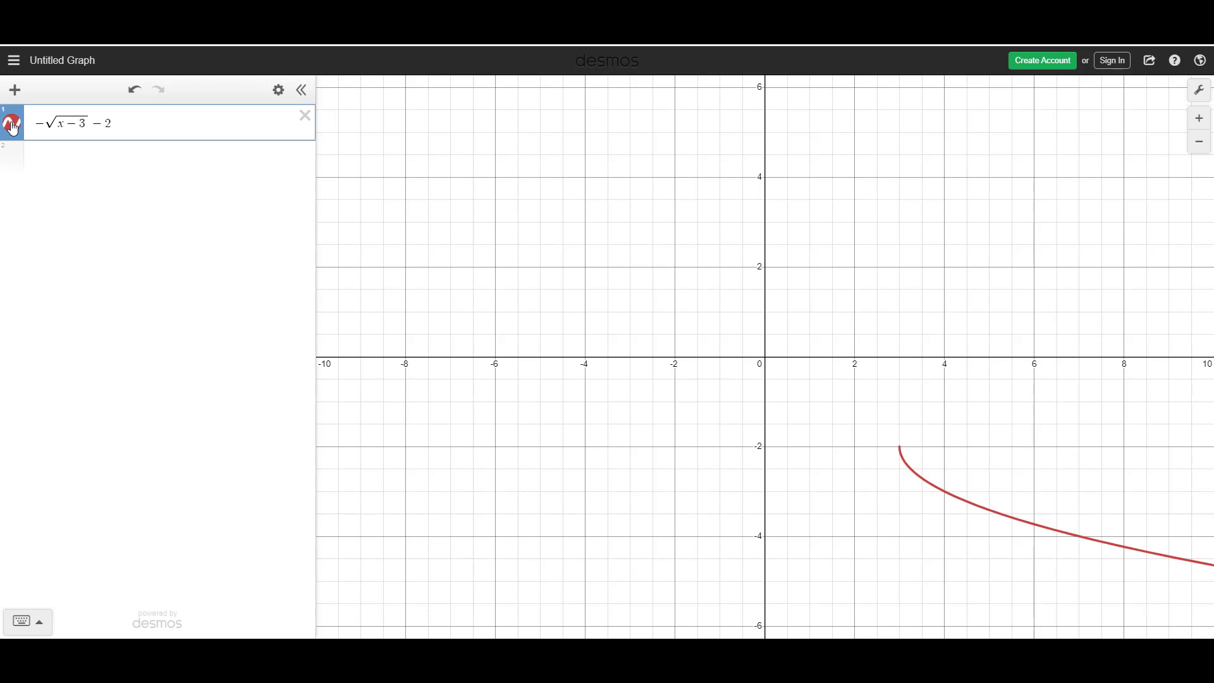
left_click(12, 127)
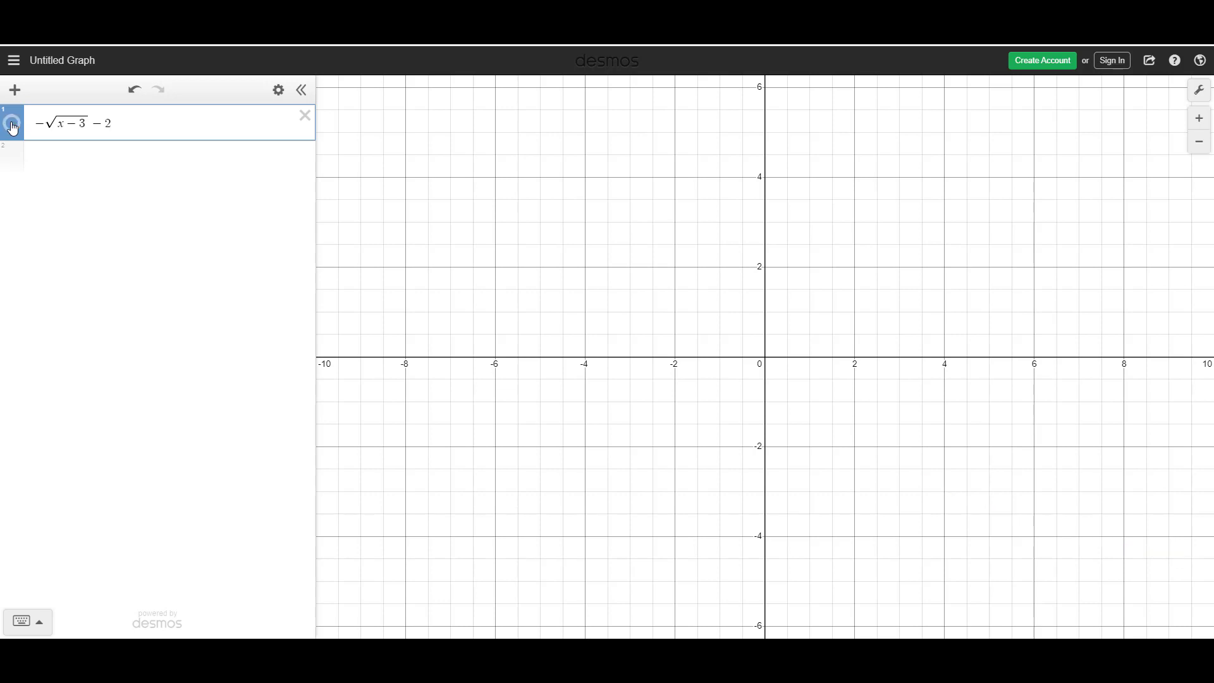
left_click(13, 127)
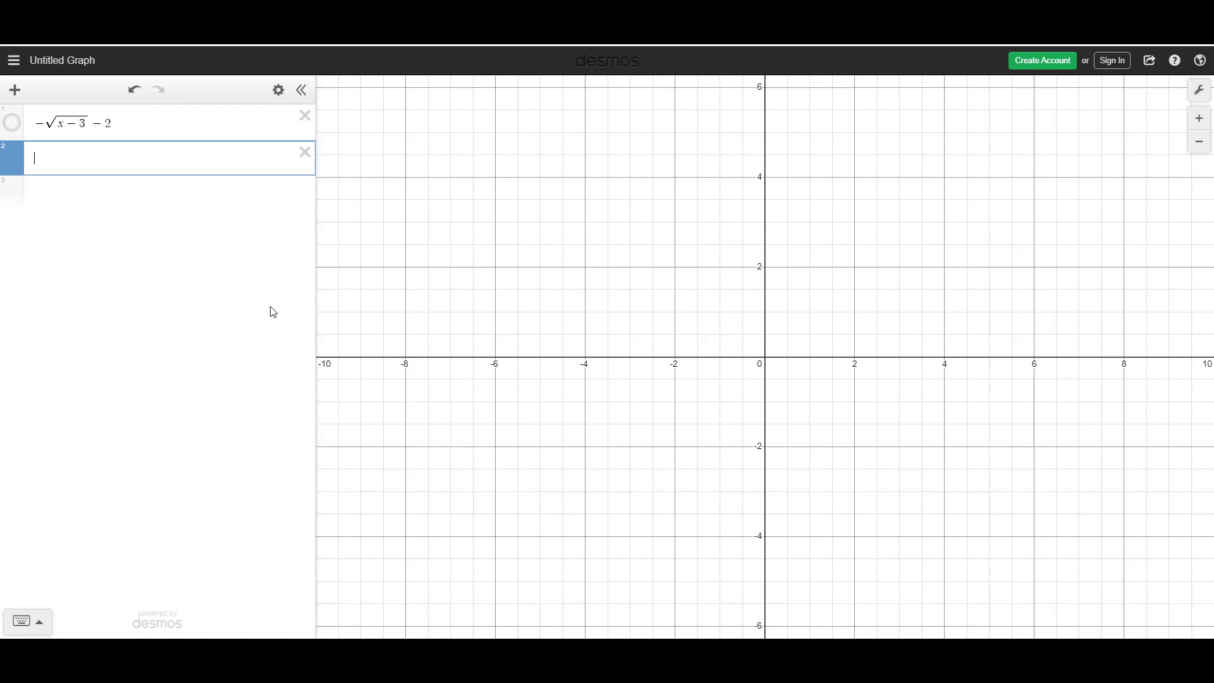
Step: Open the example graph "Parabolas: Vertex Form"
left_click(14, 63)
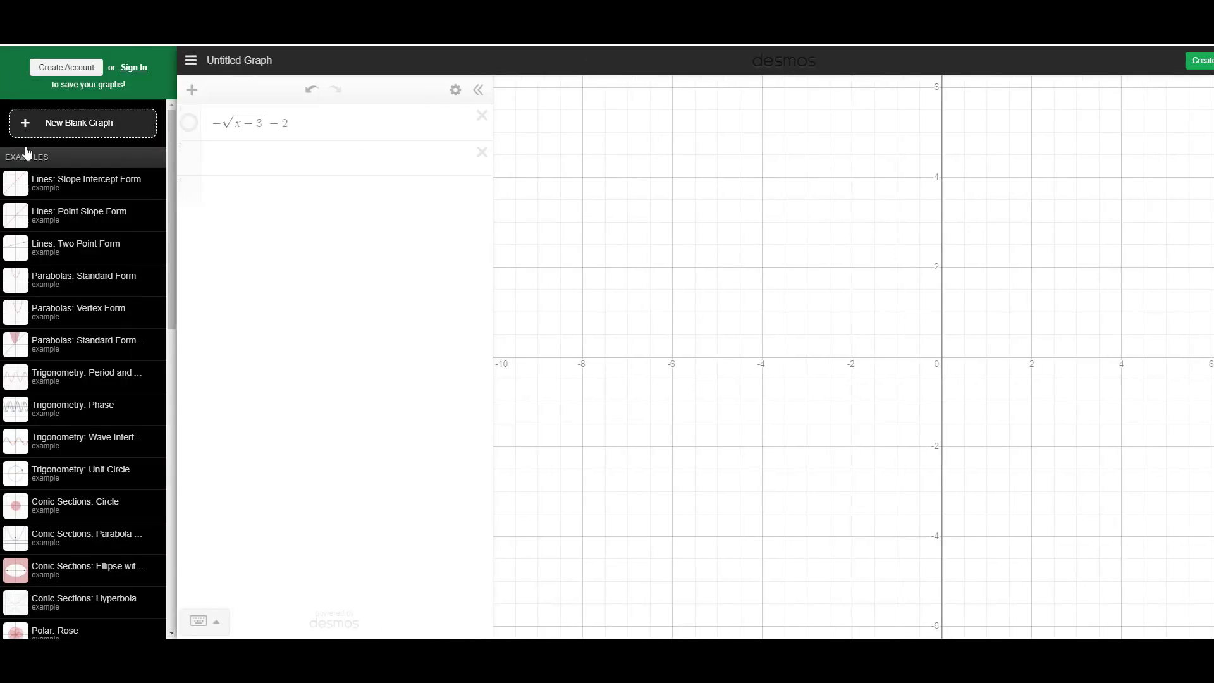
left_click(73, 320)
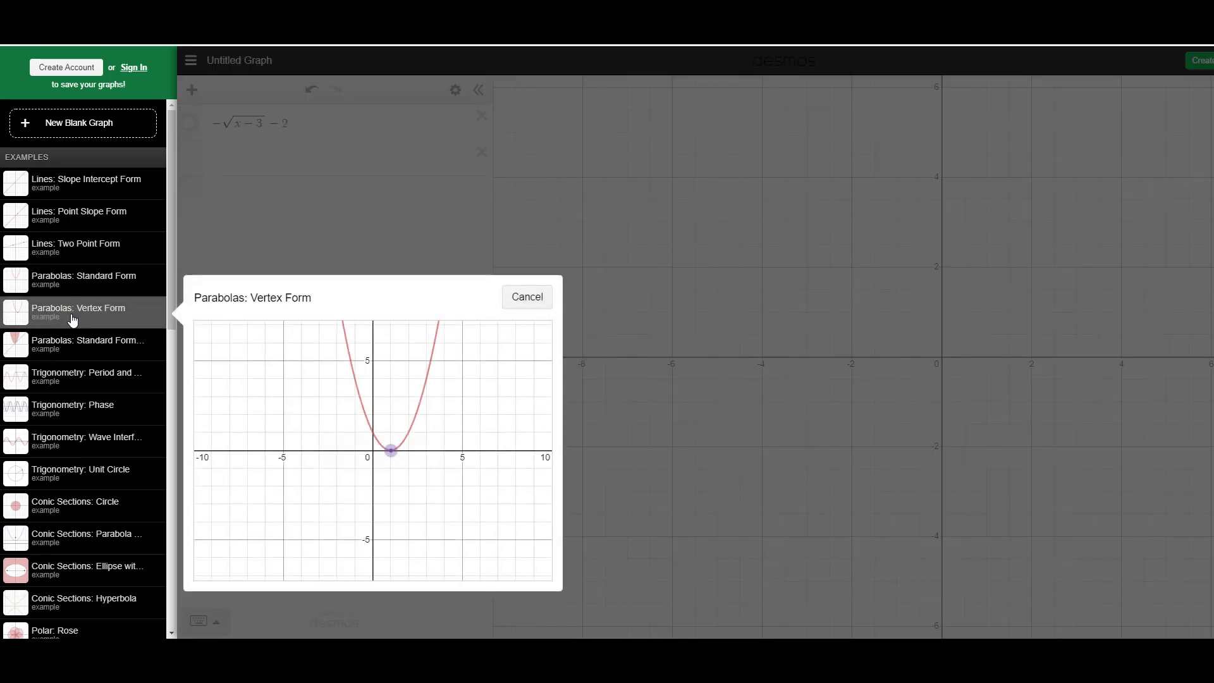
left_click(396, 452)
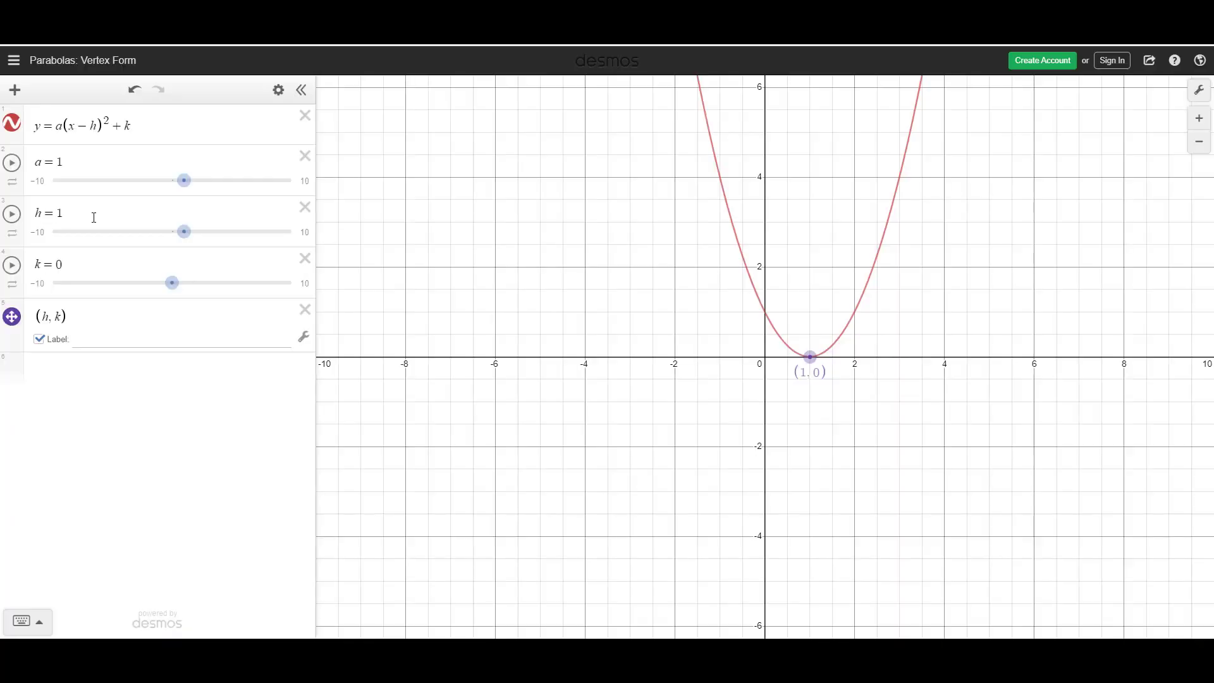
Step: Set the h slider's range from −10 to 10 with a step of 1
left_click(94, 217)
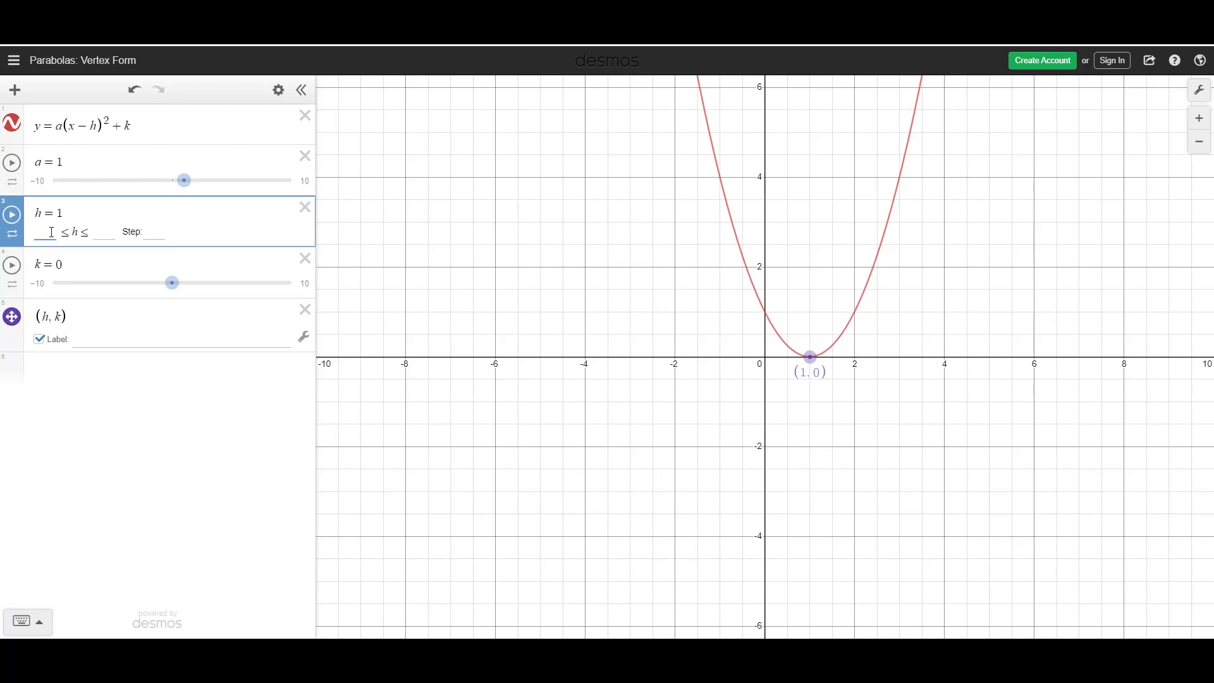
type("-10")
left_click(108, 234)
type("10")
left_click(158, 233)
type("1")
left_click(214, 263)
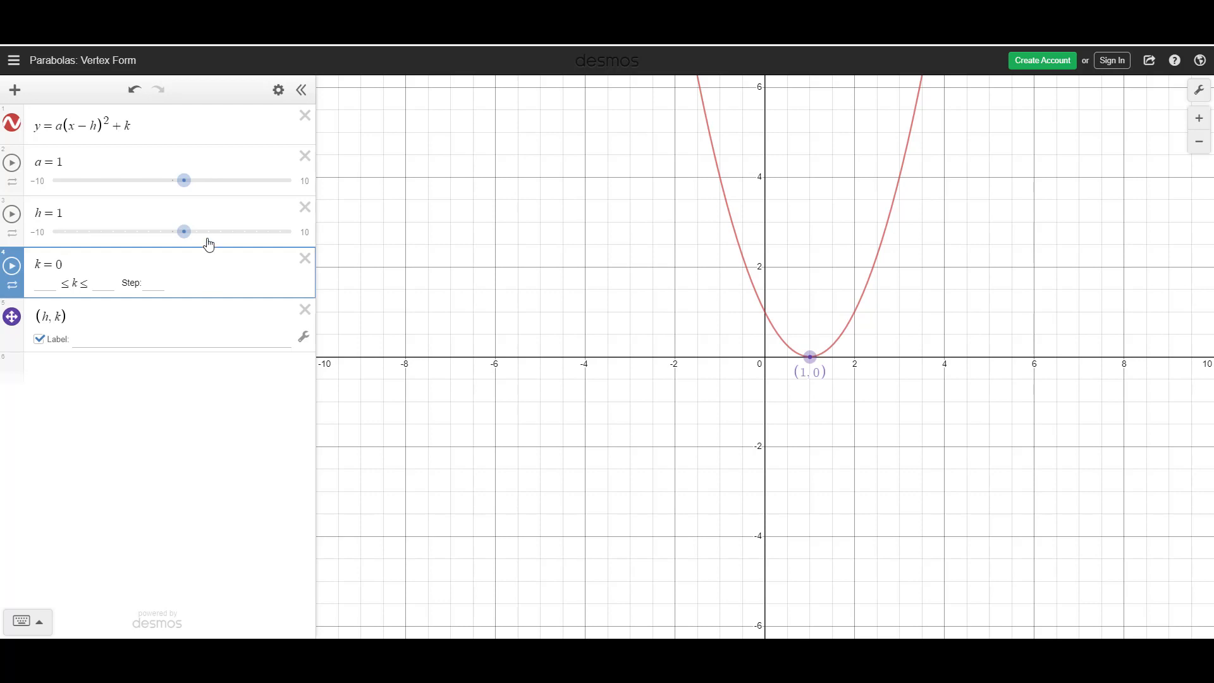
left_click(109, 216)
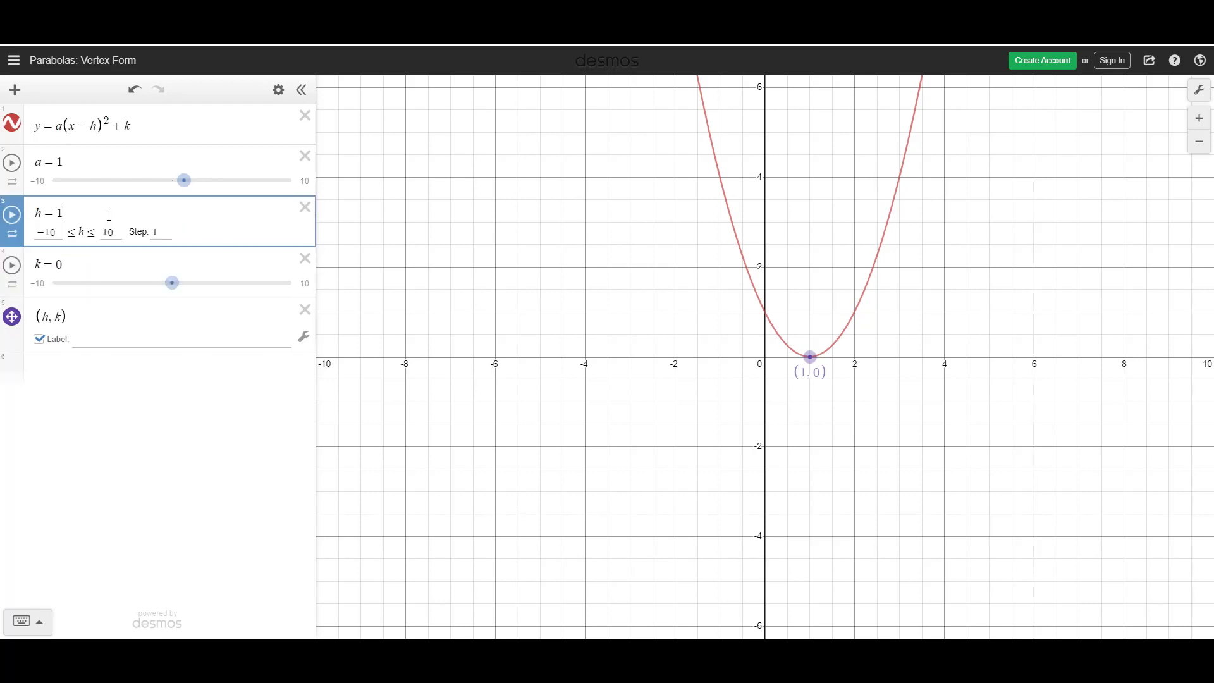
Step: Play the h slider's animation, view its animation mode and speed options, and stop it
left_click(14, 218)
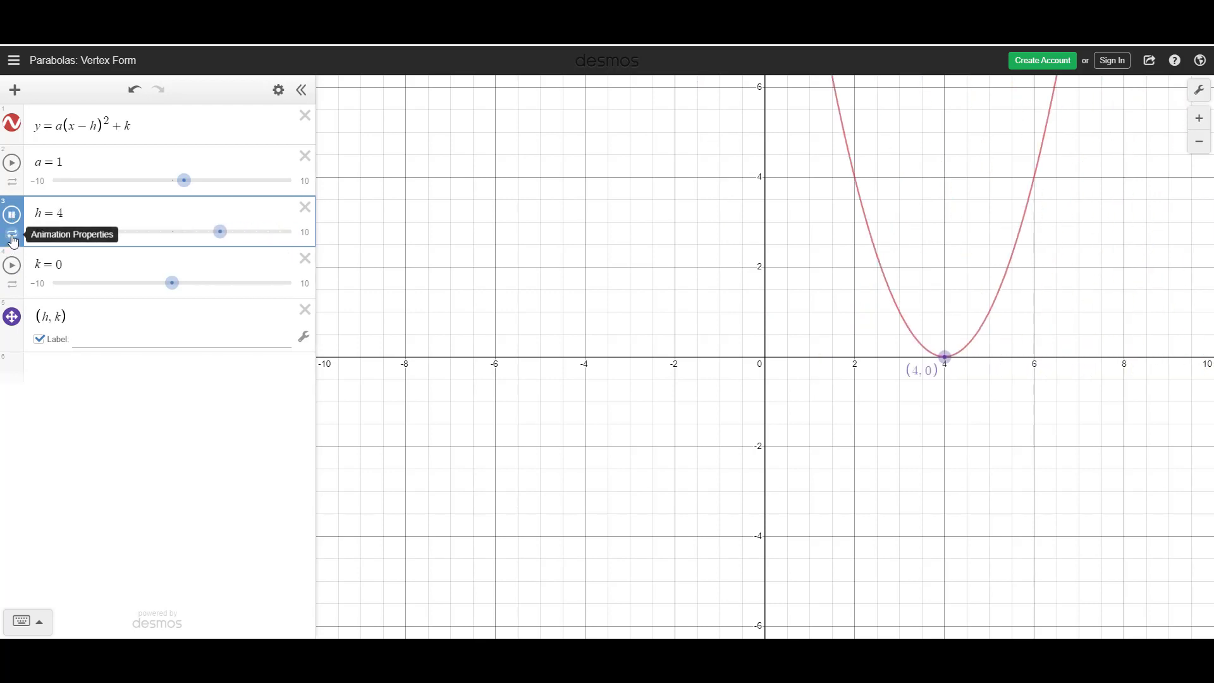
left_click(13, 238)
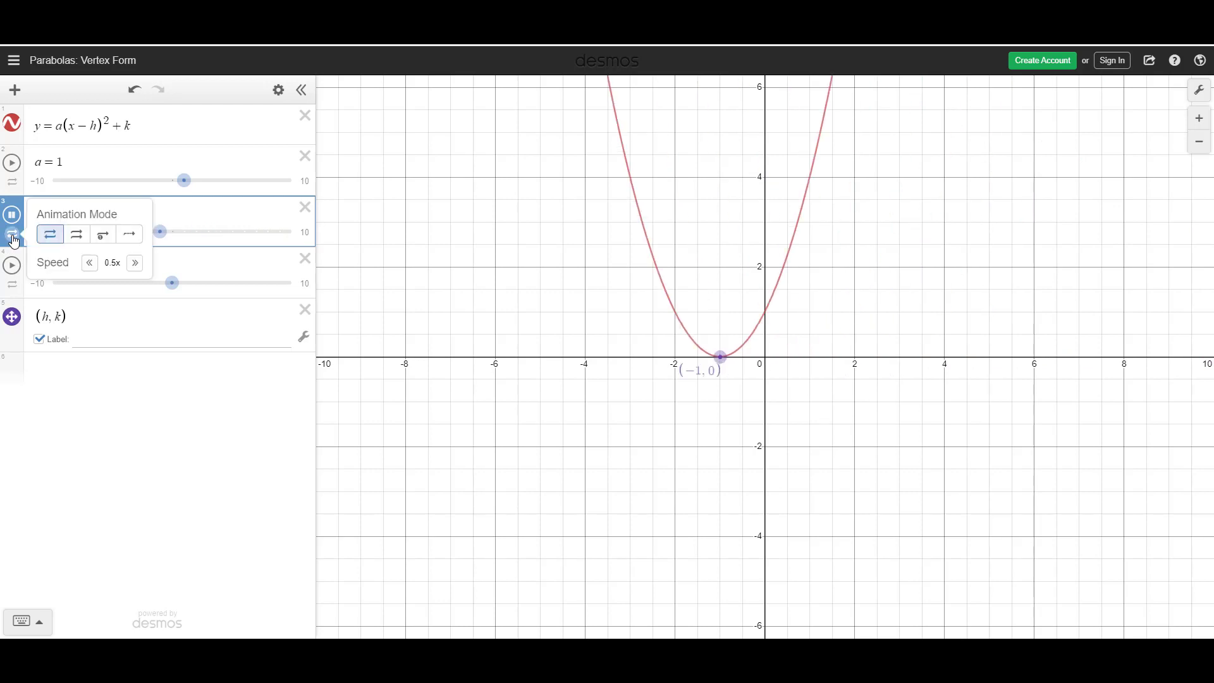
left_click(125, 390)
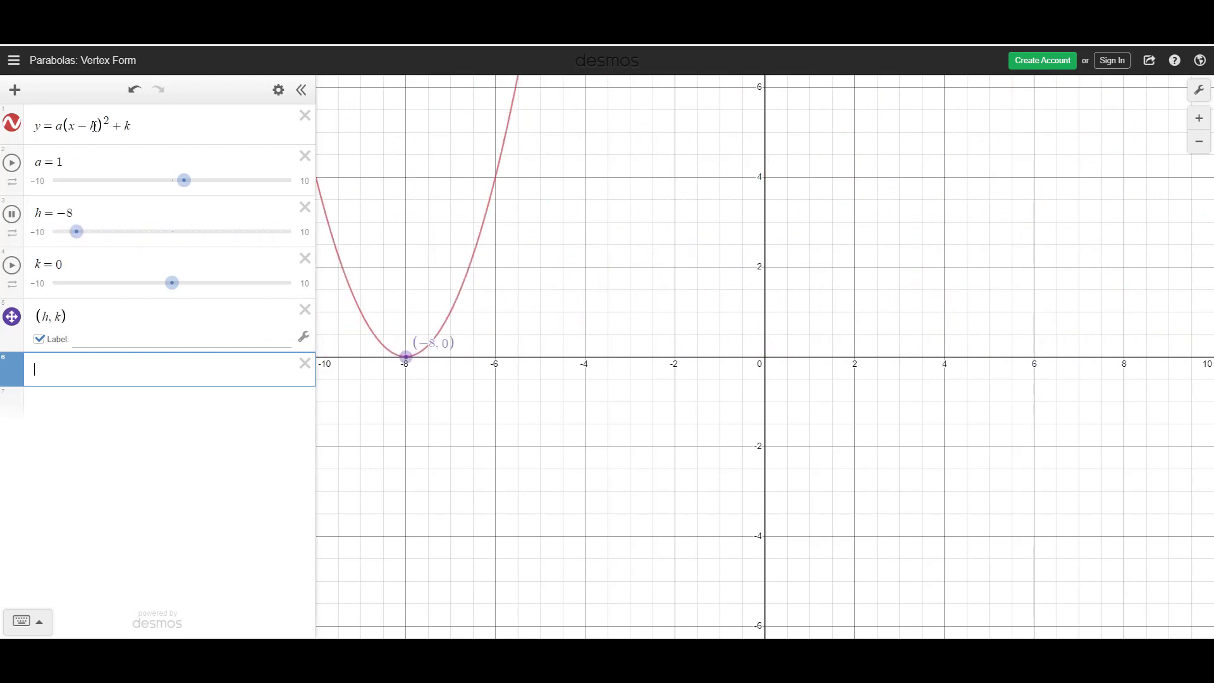
left_click(14, 217)
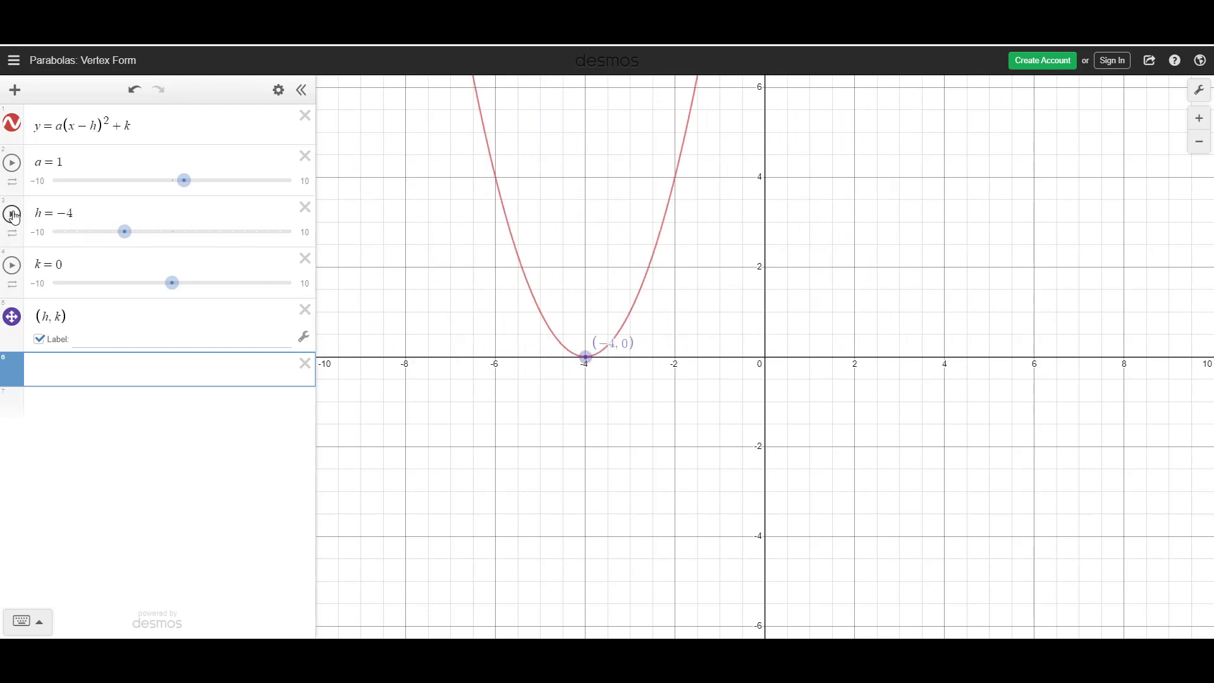
Step: Vary the h and k sliders through 0, ending with h at 3 and k at 1.9
left_click_drag(125, 234, 171, 280)
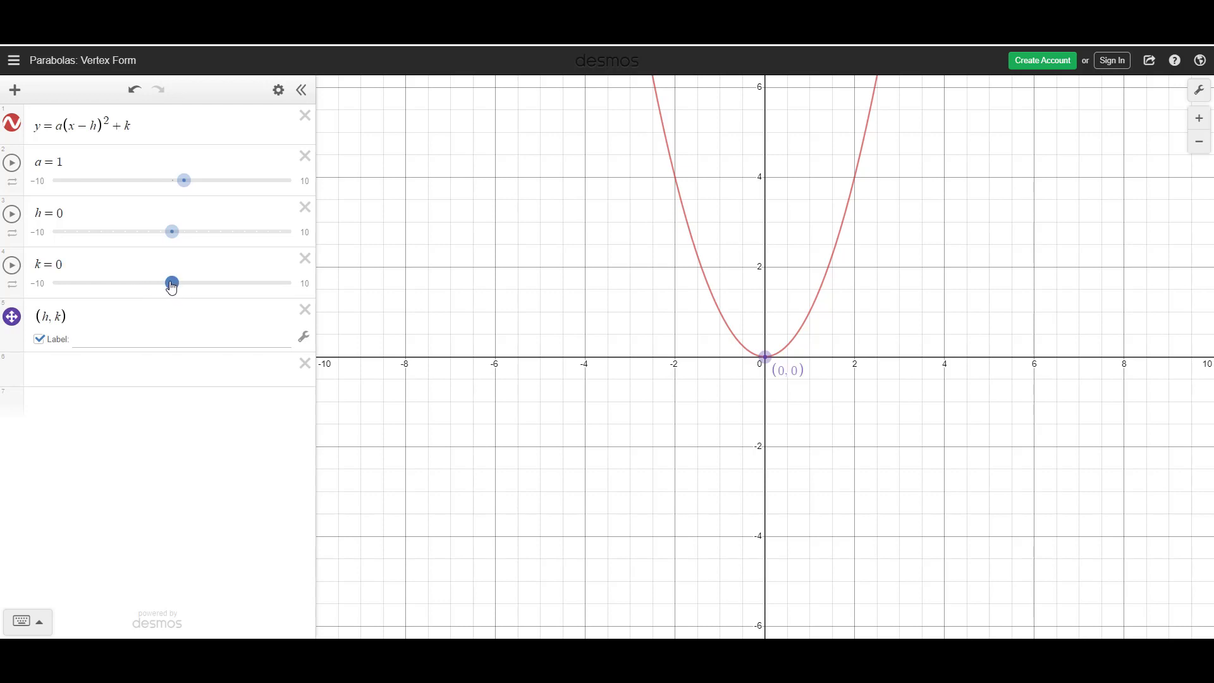
mouse_move(172, 287)
left_mouse_down()
mouse_move(152, 289)
mouse_move(222, 305)
mouse_move(176, 293)
mouse_move(101, 308)
mouse_move(232, 289)
mouse_move(110, 302)
mouse_move(86, 291)
mouse_move(236, 287)
mouse_move(172, 290)
left_mouse_up()
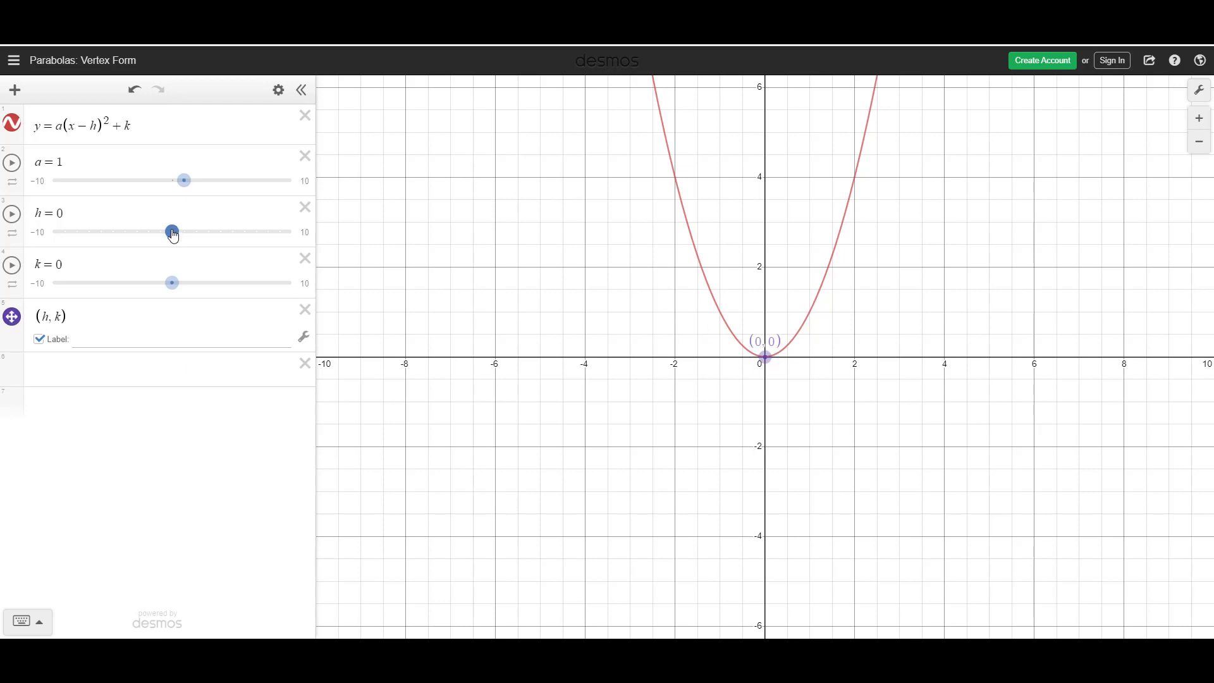
left_click_drag(172, 232, 209, 234)
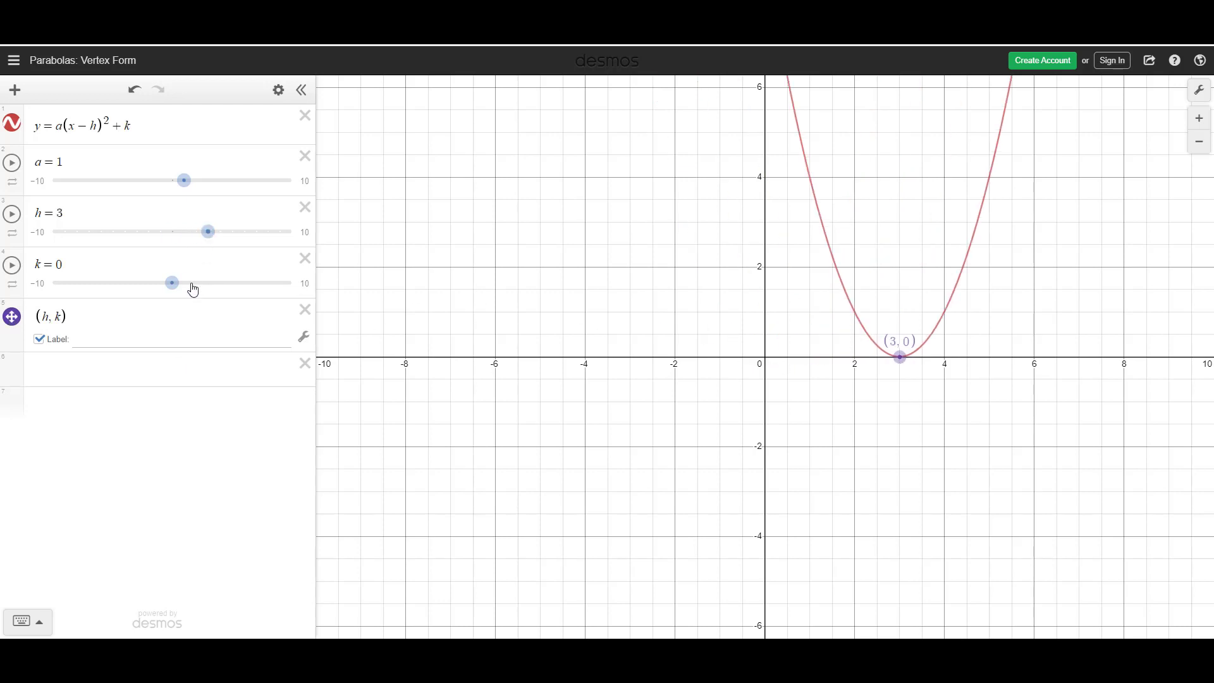
left_click_drag(175, 292, 198, 290)
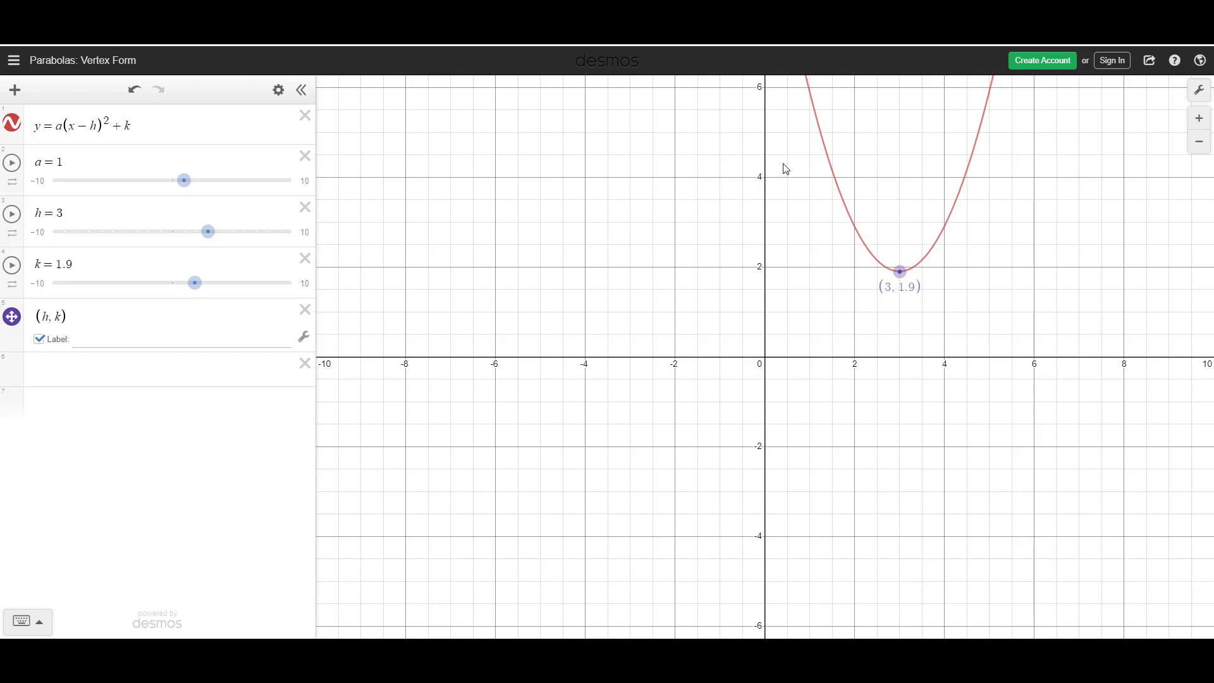
Step: Select the parabola and inspect the coordinates of its y-intercept
left_click_drag(787, 170, 804, 405)
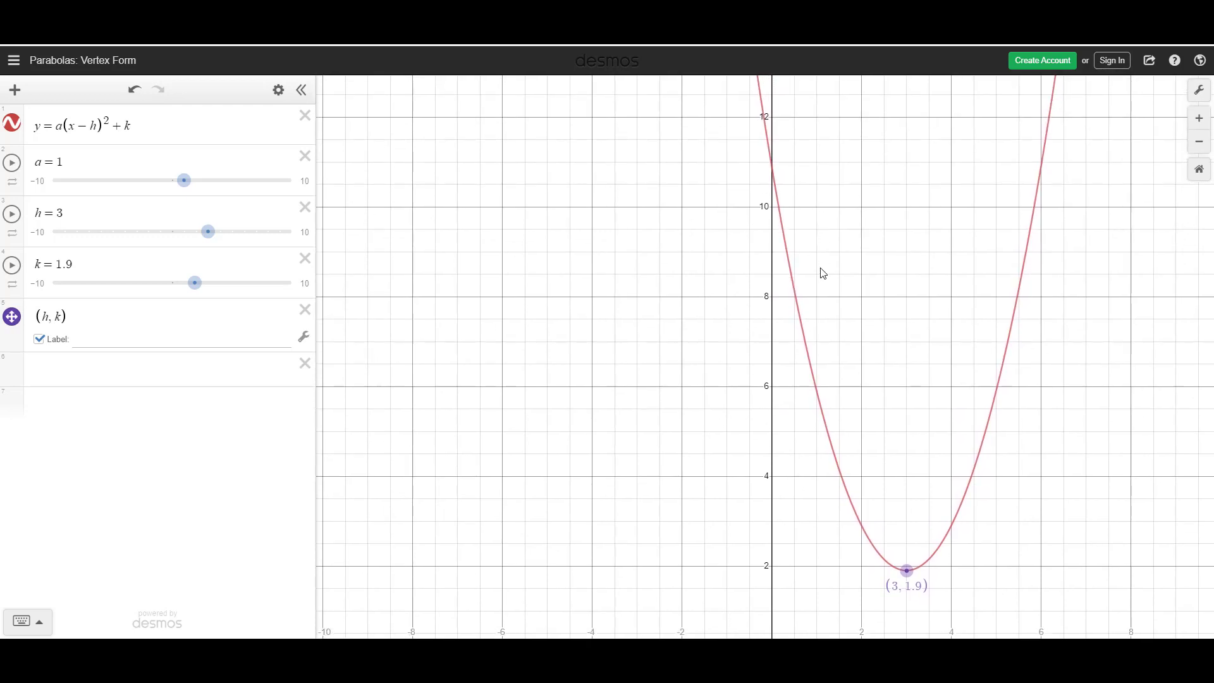
left_click(780, 209)
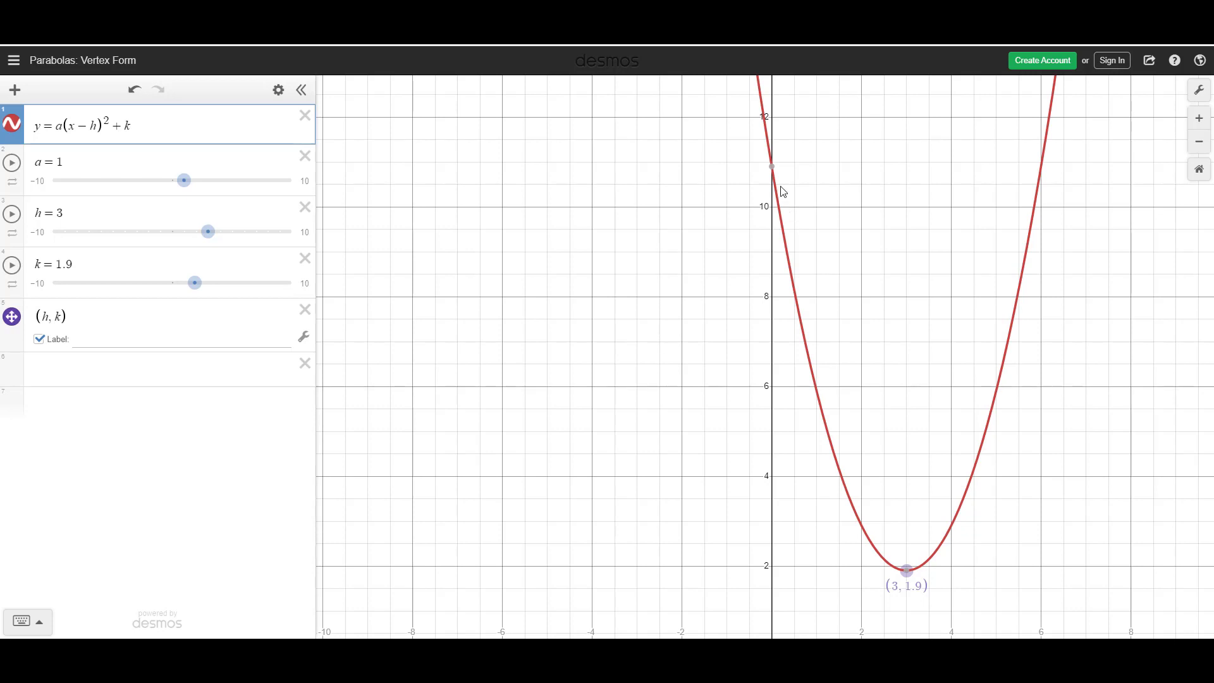
mouse_move(773, 169)
left_click(773, 170)
Step: Check the Example 2 questions in the worksheet document, return to Desmos, and set the k slider to −2.6
key("alt+Tab")
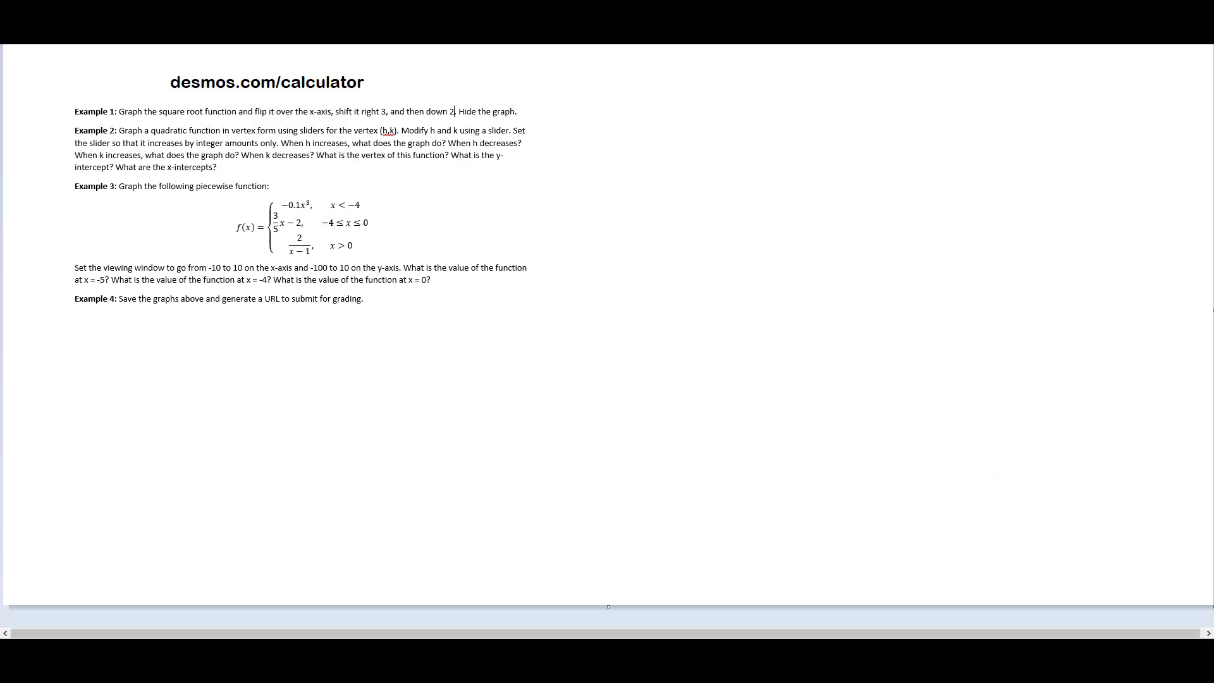
key("alt+Tab")
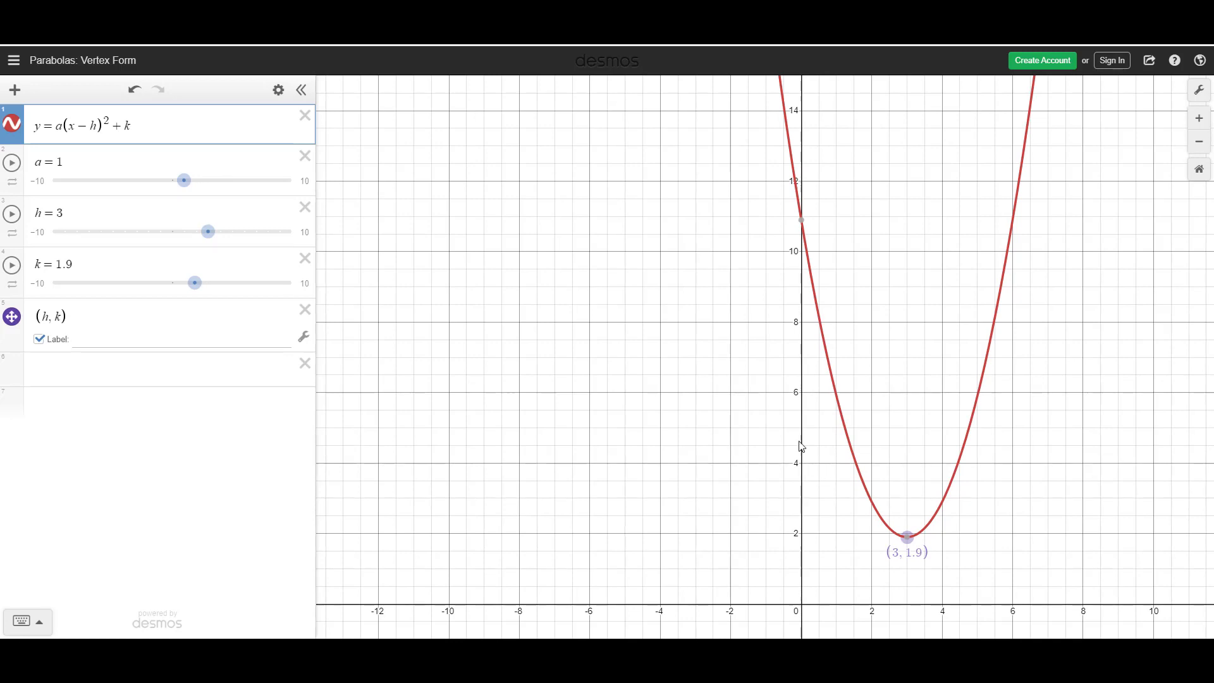
left_click_drag(800, 447, 725, 319)
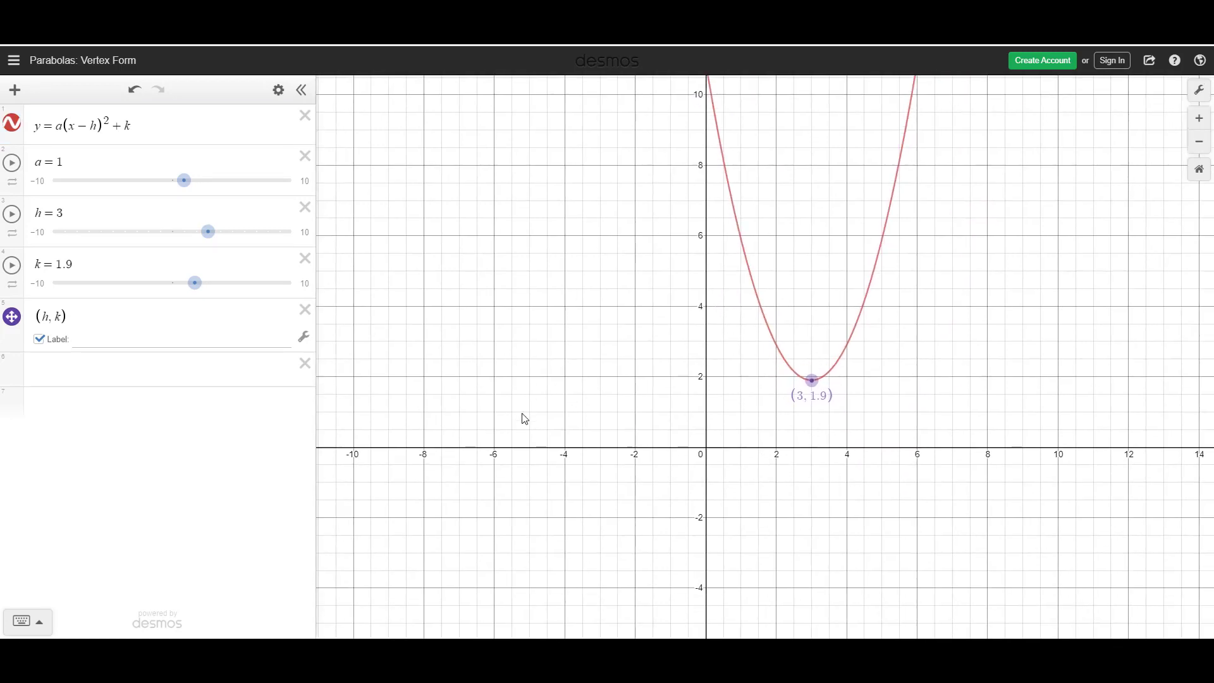
left_click_drag(198, 286, 143, 290)
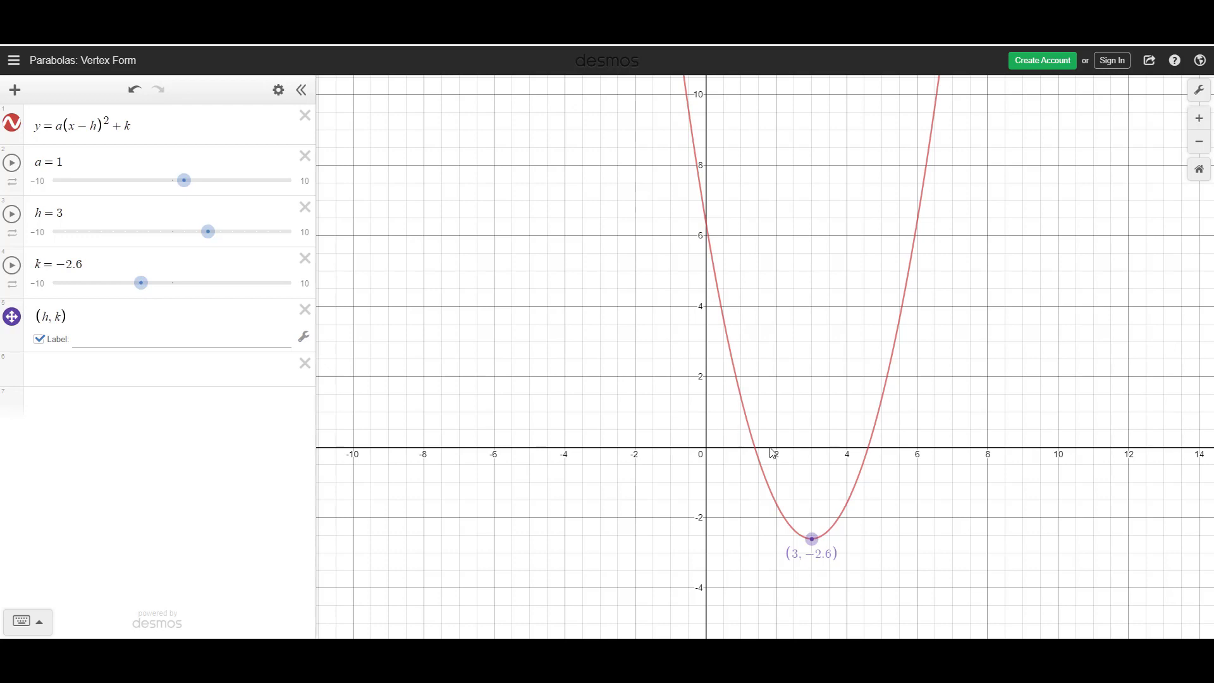
Step: Select the parabola and inspect the coordinates of both x-intercepts and the y-intercept
left_click(772, 493)
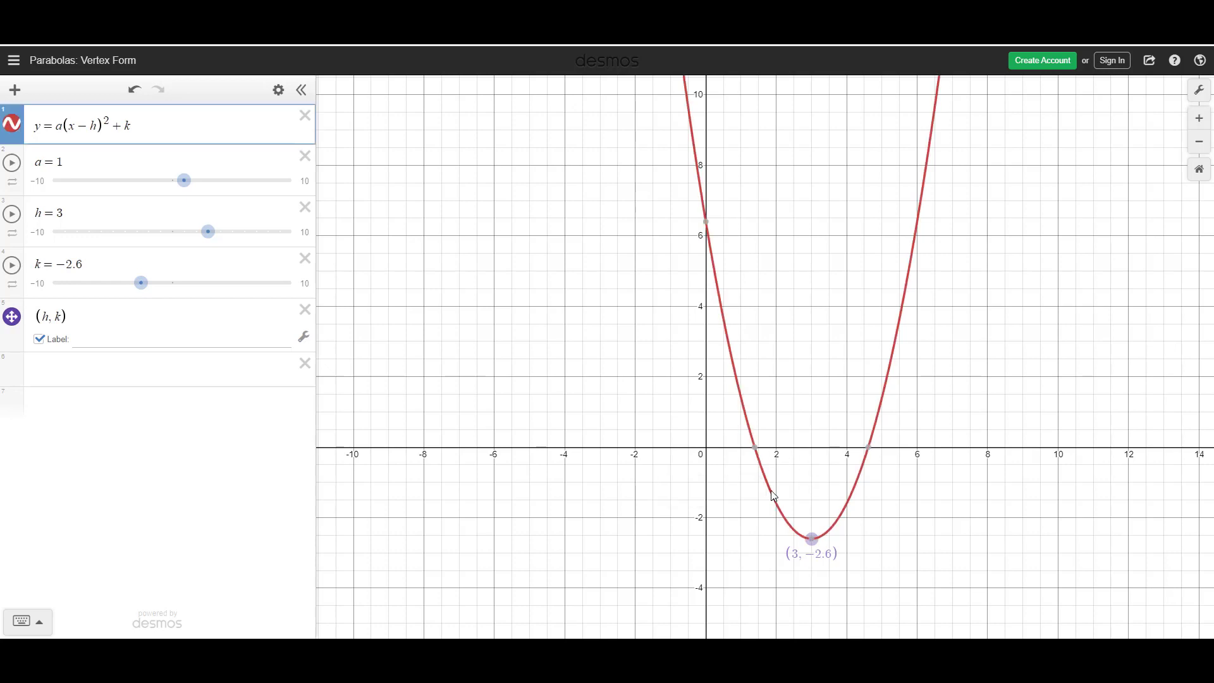
left_click(756, 448)
left_click(869, 449)
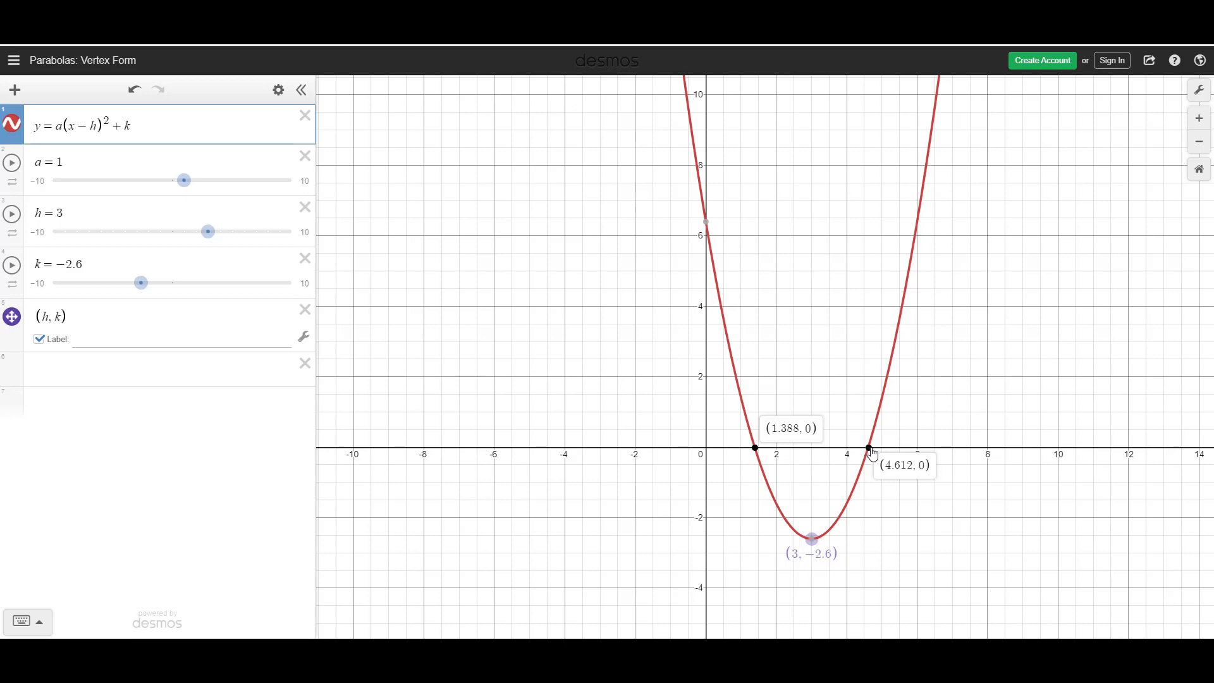
left_click(707, 223)
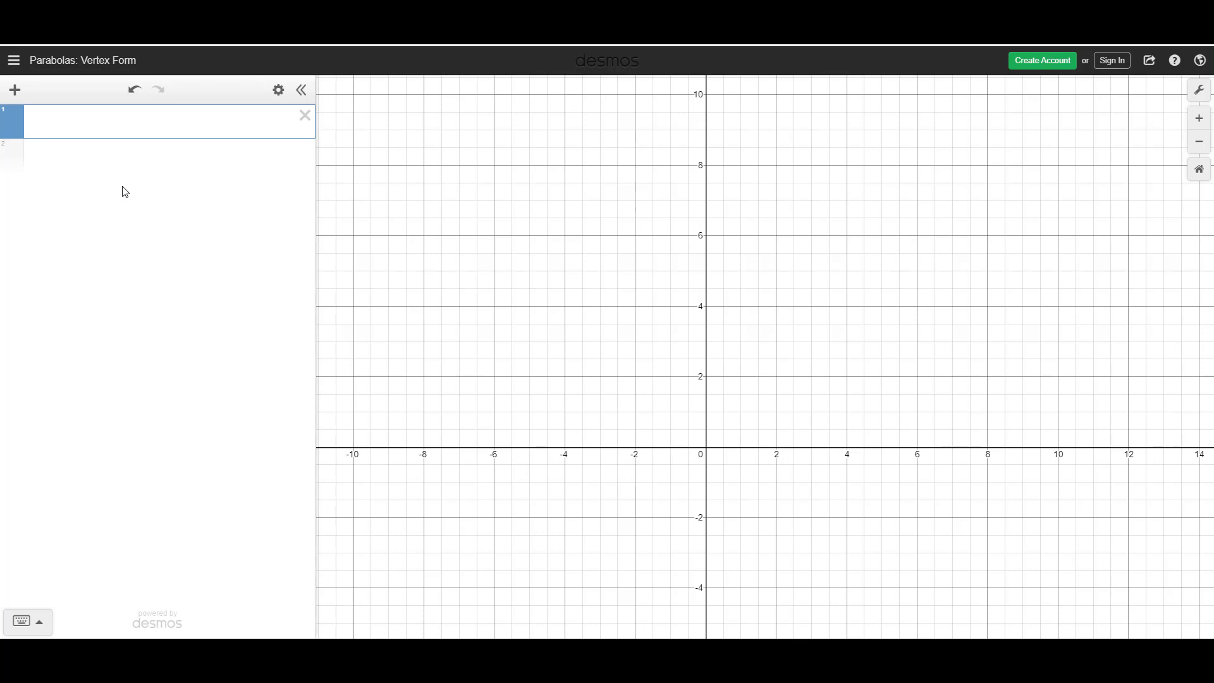
Step: Enter the expression a(x − h)² + k in the empty list and add sliders for all its parameters
type("(")
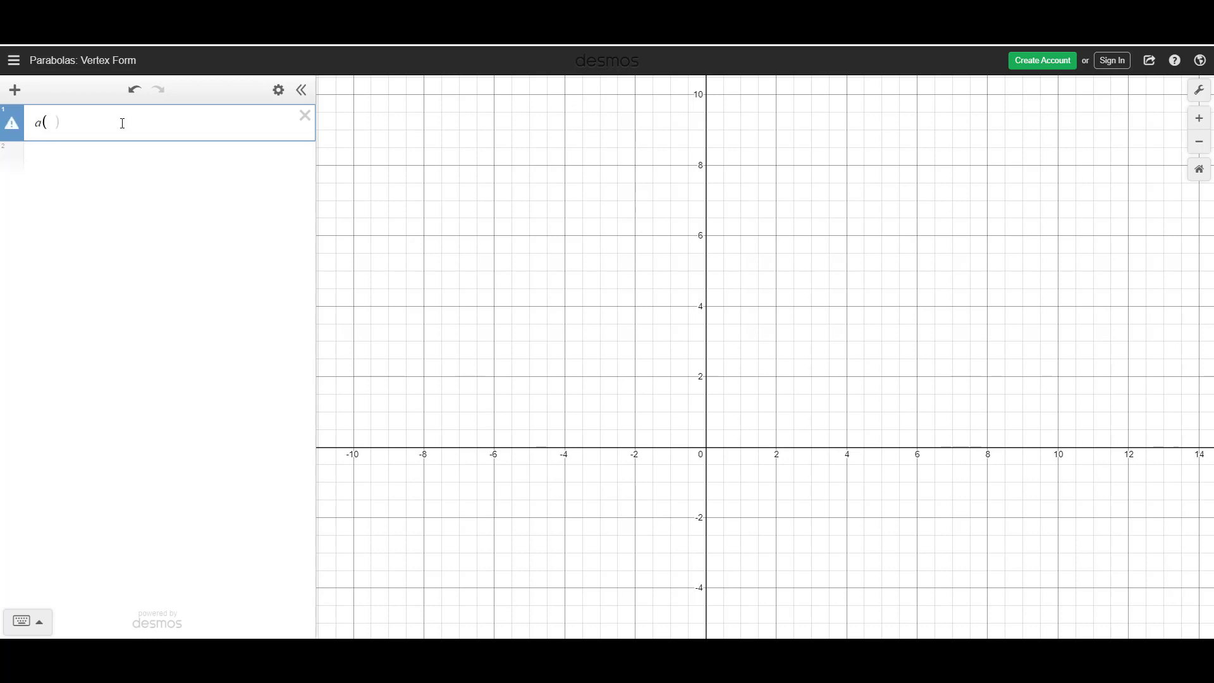
type("x-h")
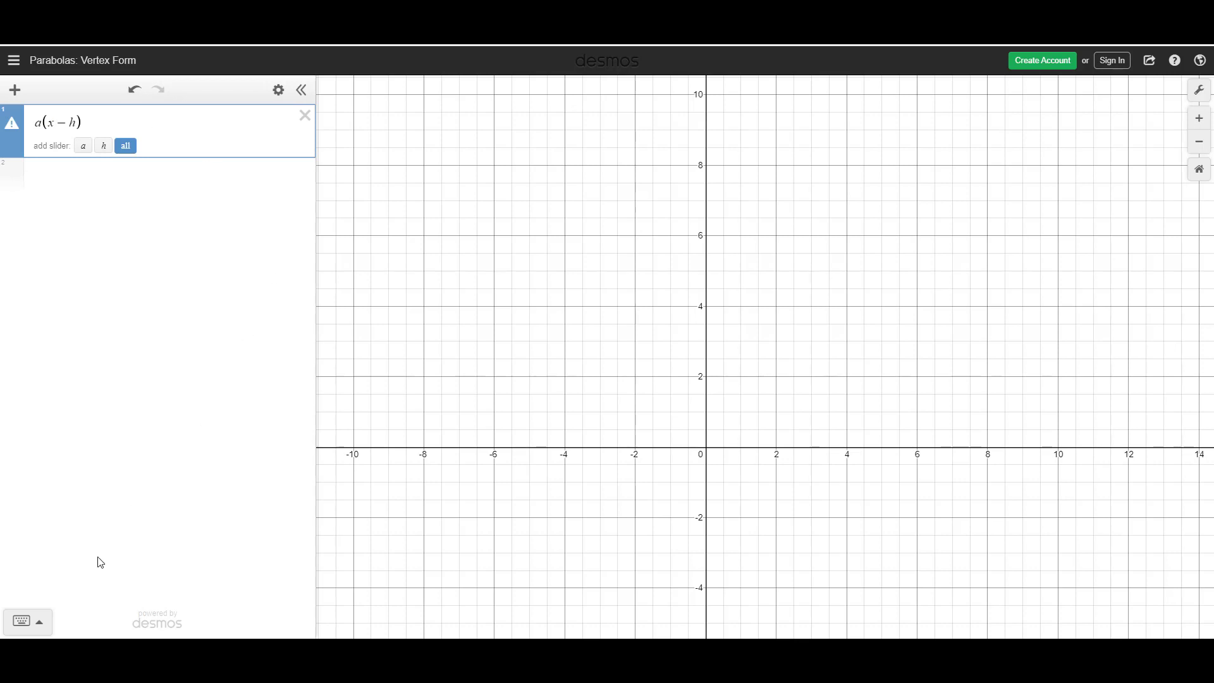
left_click(39, 622)
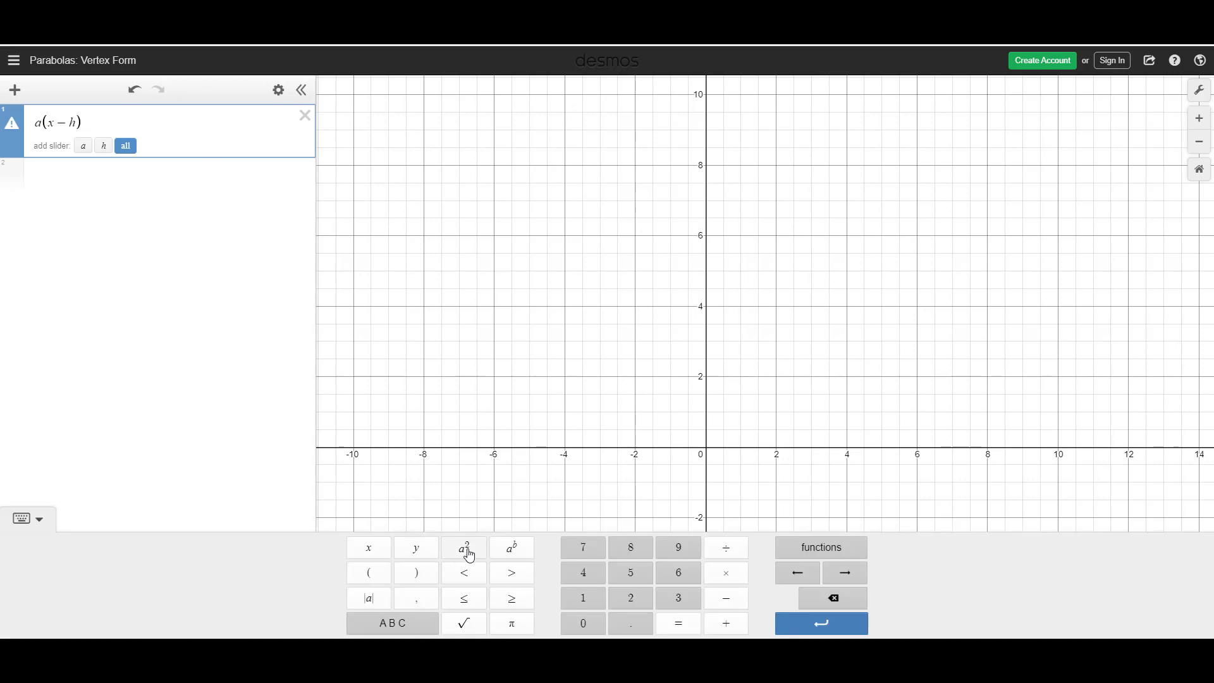
left_click(36, 521)
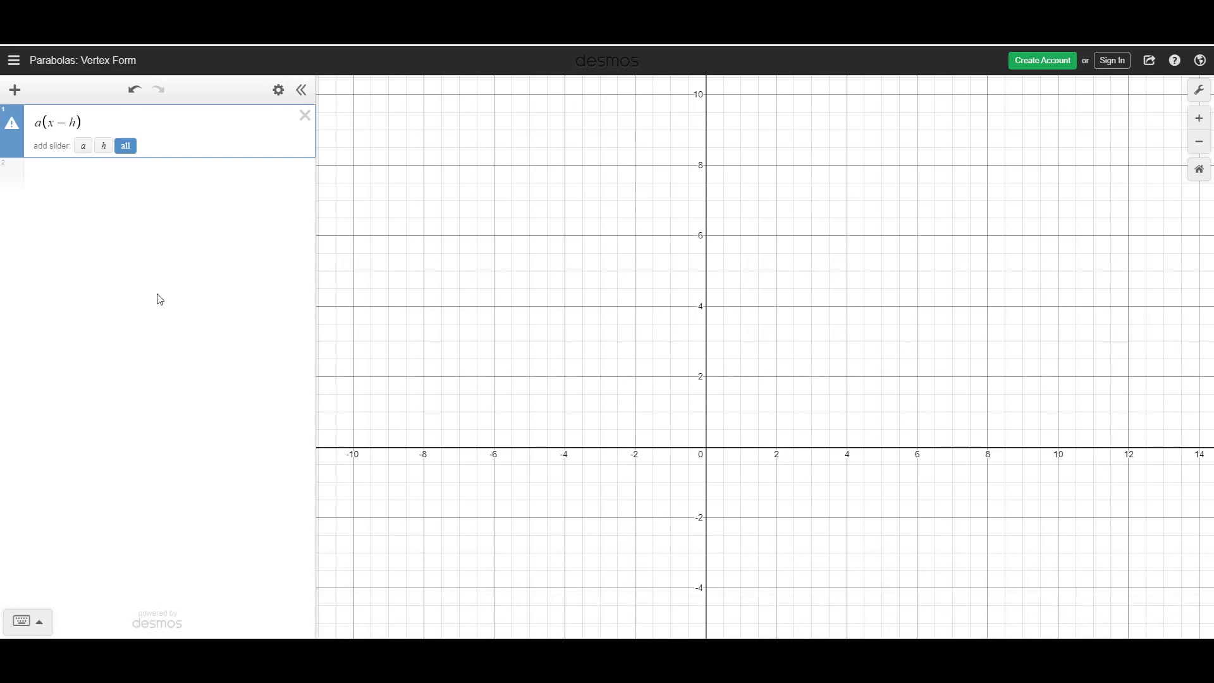
type("^")
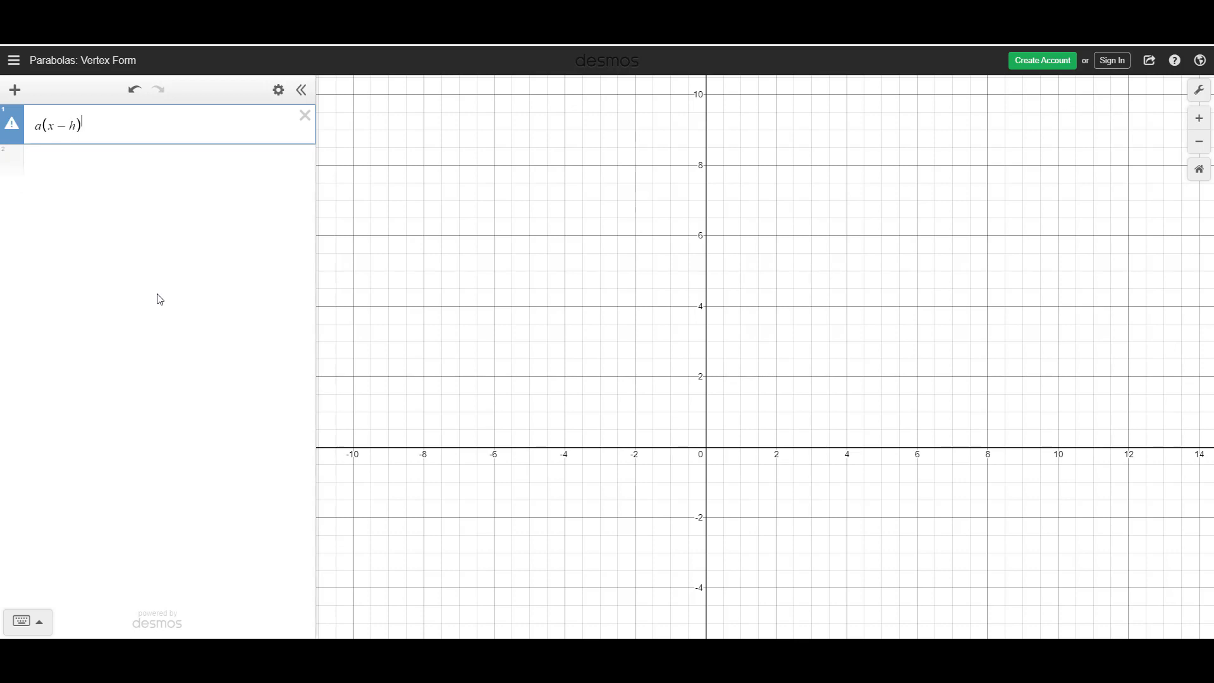
type("2")
key("Right")
type("+k")
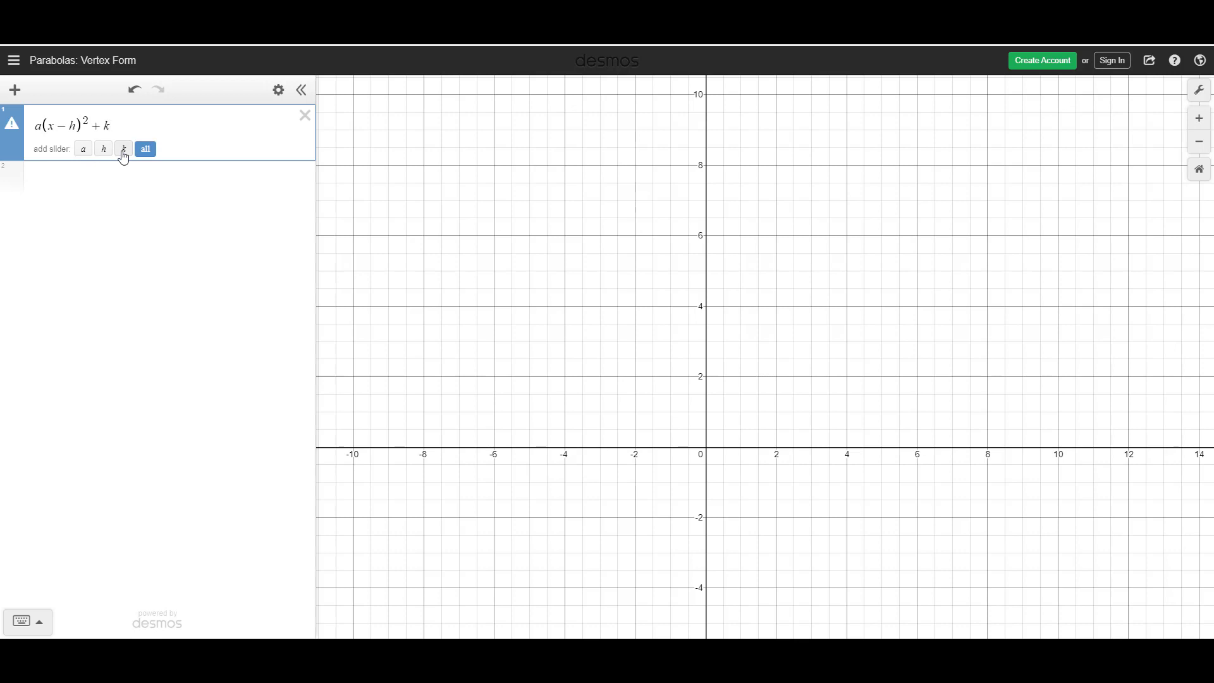
left_click(145, 150)
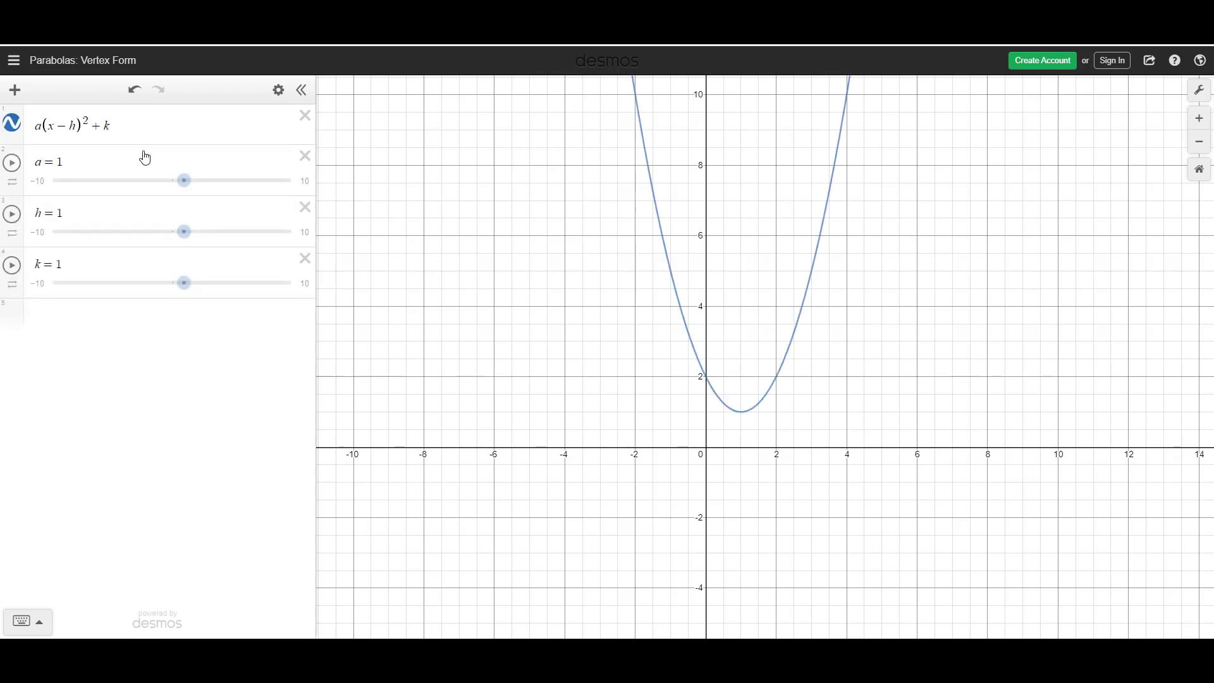
left_click(152, 163)
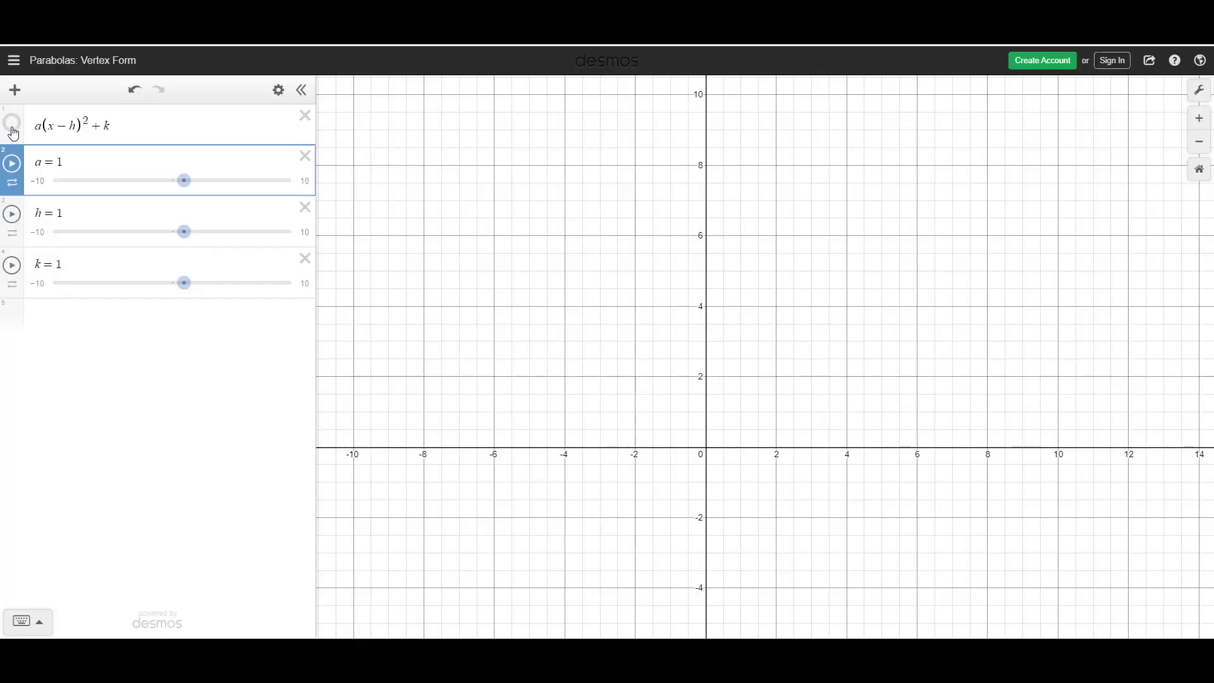
Step: Hide the vertex-form parabola and graph −0.1x³ on a new expression line
left_click(12, 130)
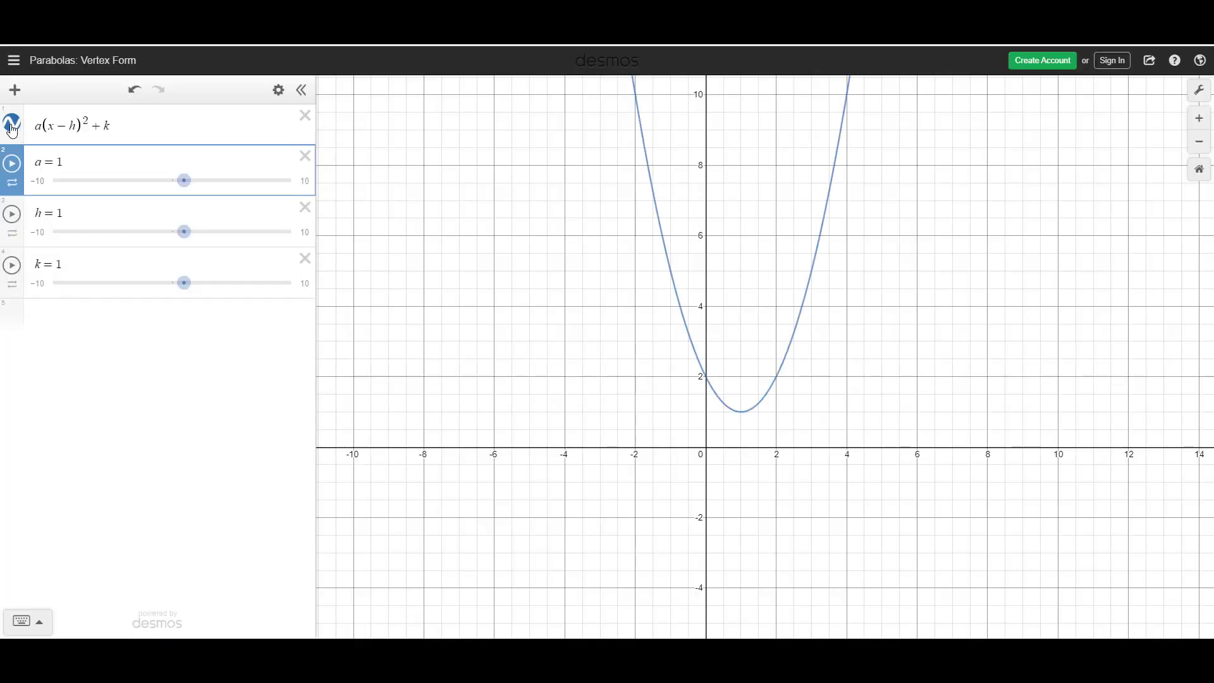
left_click(12, 129)
left_click(54, 315)
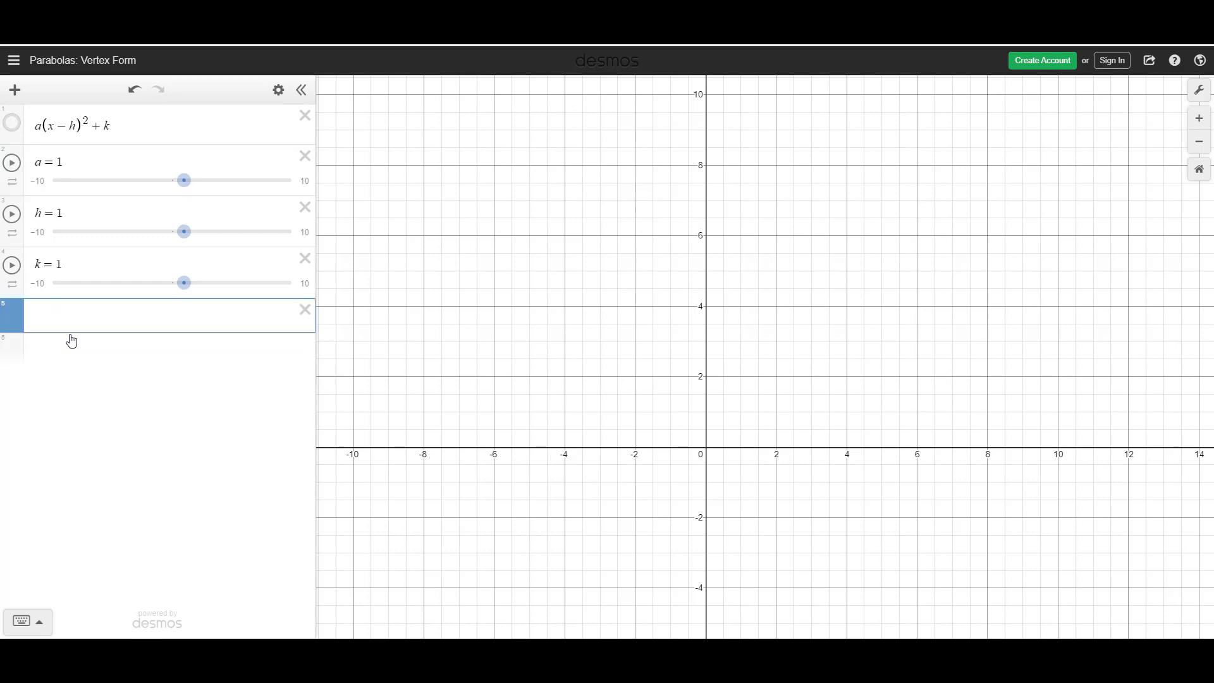
type("-0.1x^3")
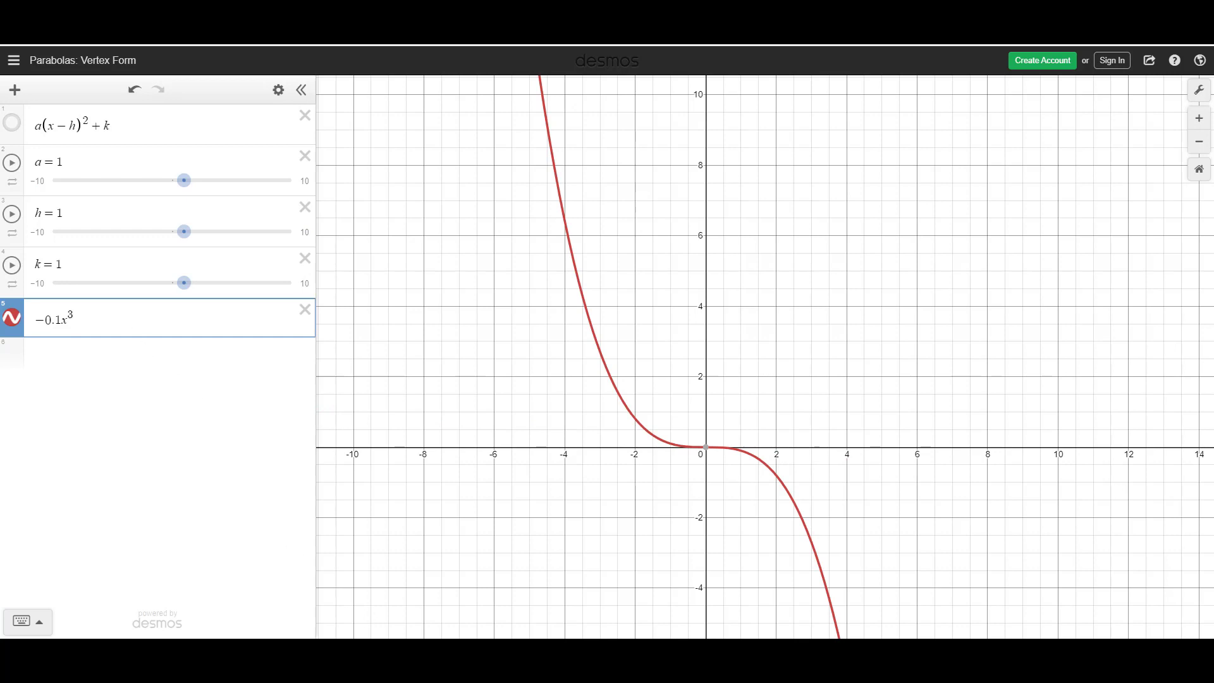
Step: Check the Example 3 domain in the worksheet document, return to Desmos, and restrict the cubic to x < −4
key("alt+Tab")
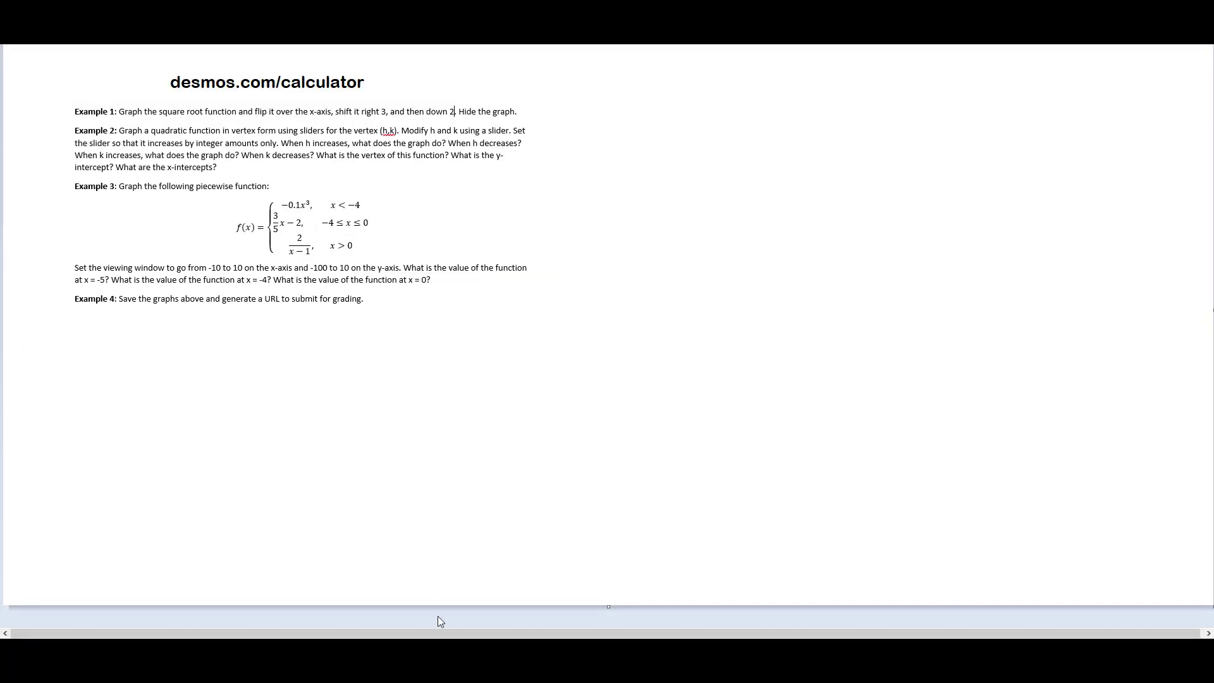
left_click(419, 669)
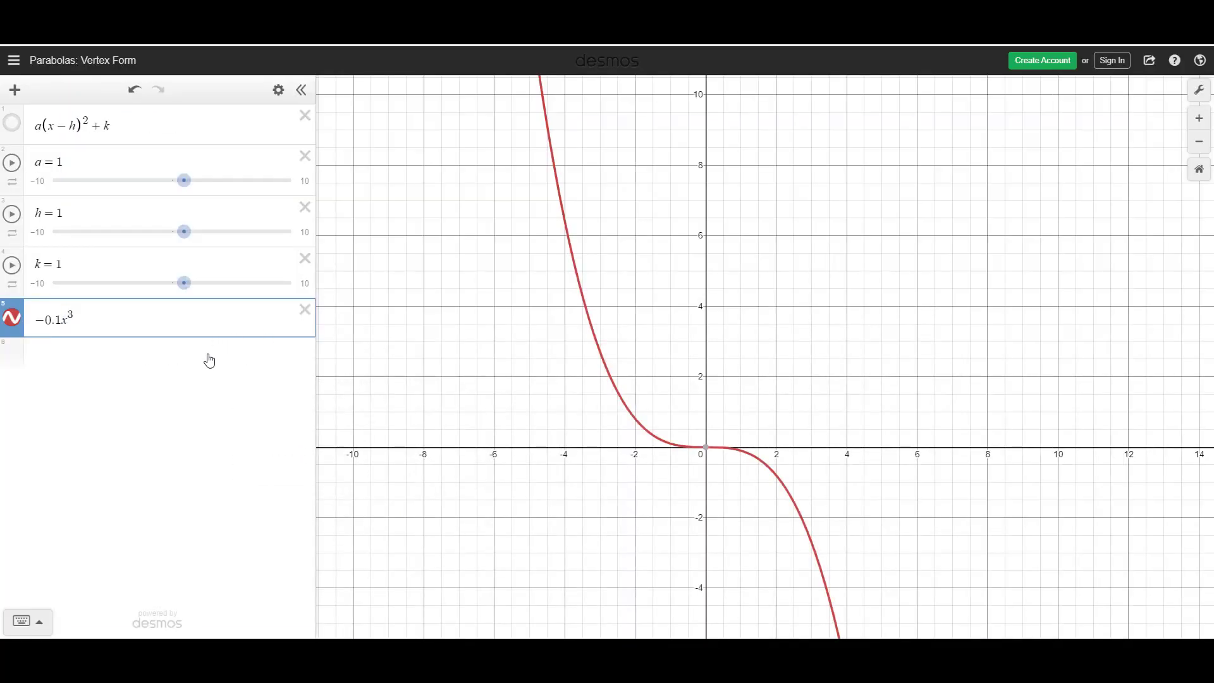
type("{")
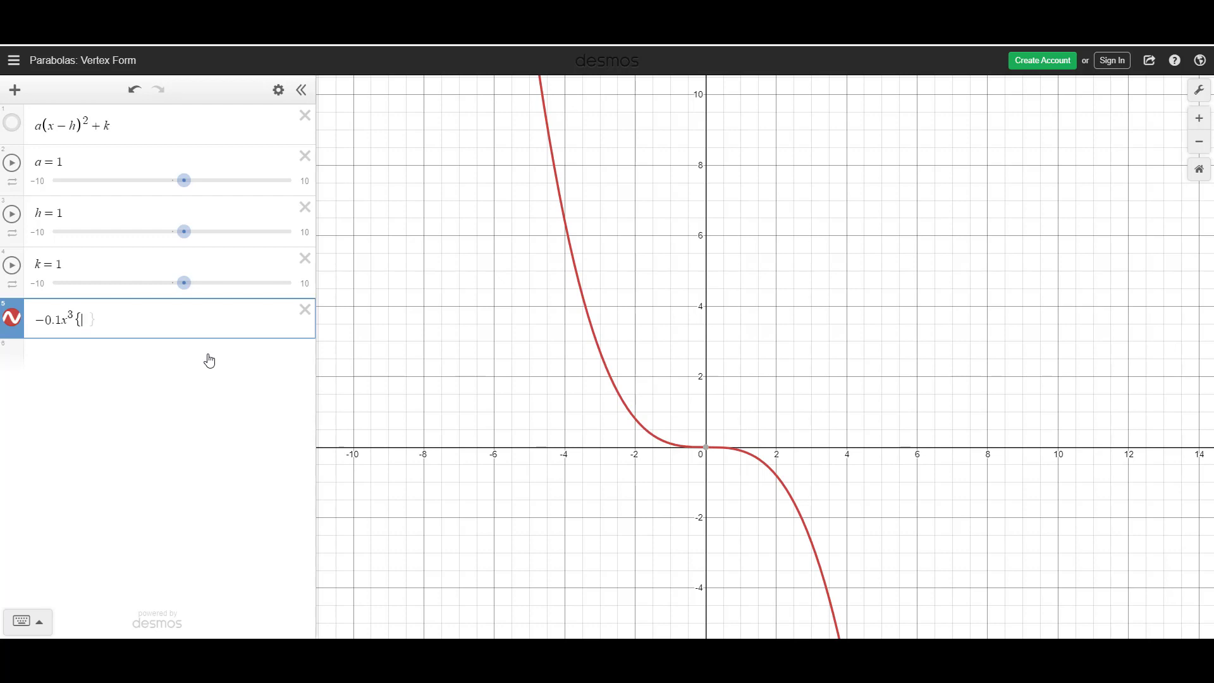
type("x<4")
type("-4")
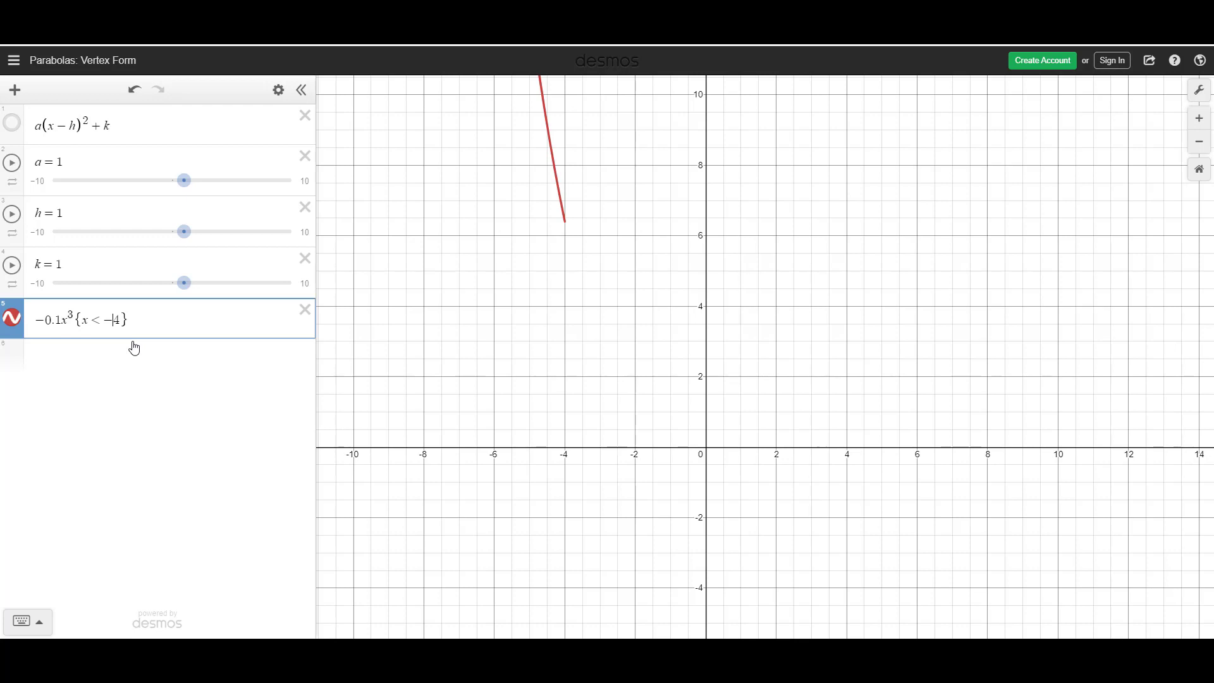
Step: Check the worksheet's second piece, return to Desmos, and graph (3/5)x − 2 on a new expression line
key("alt+Tab")
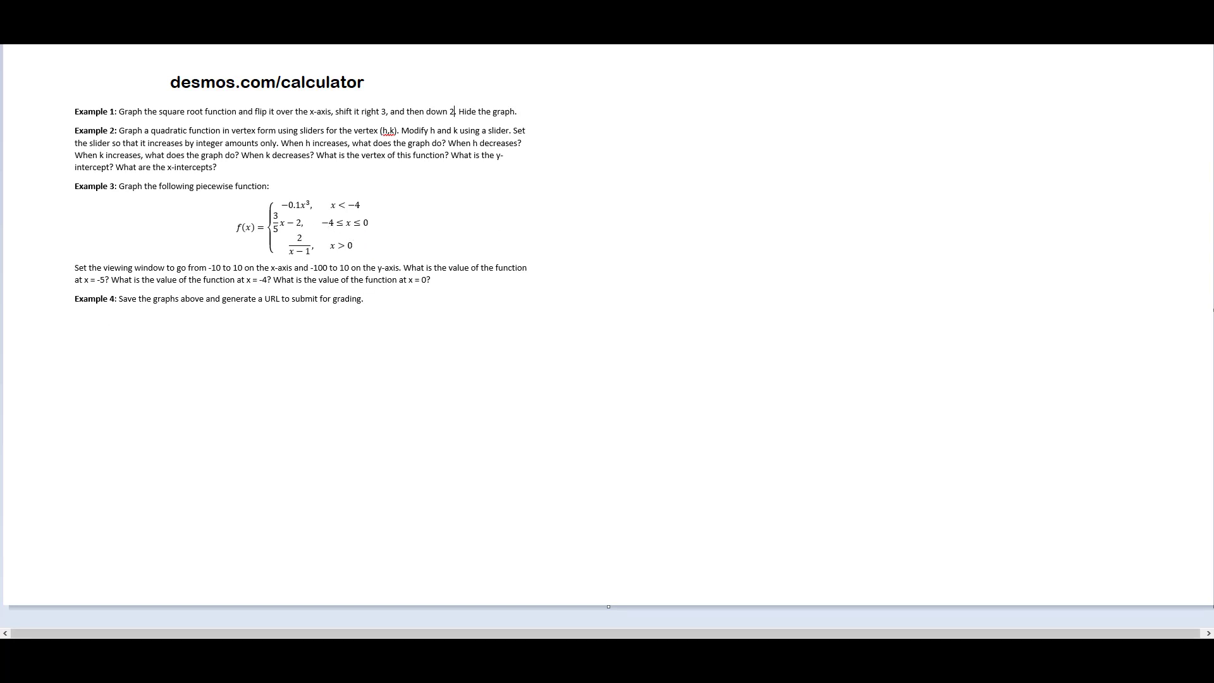
key("alt+Tab")
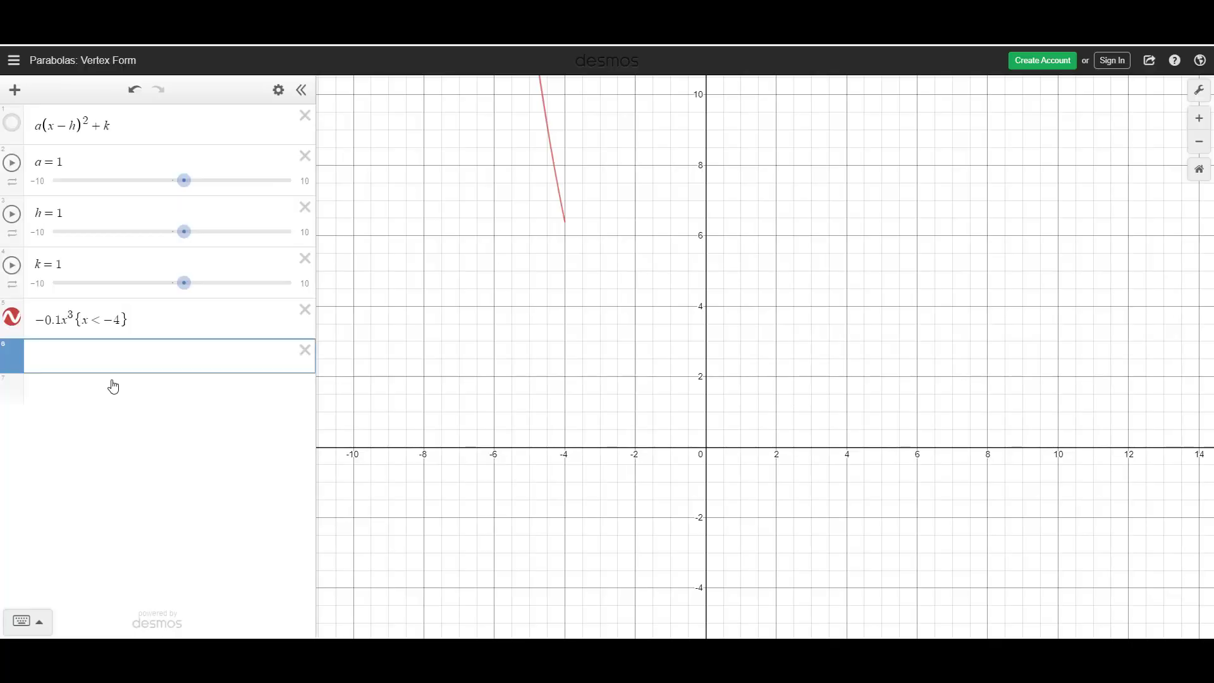
type("3/5")
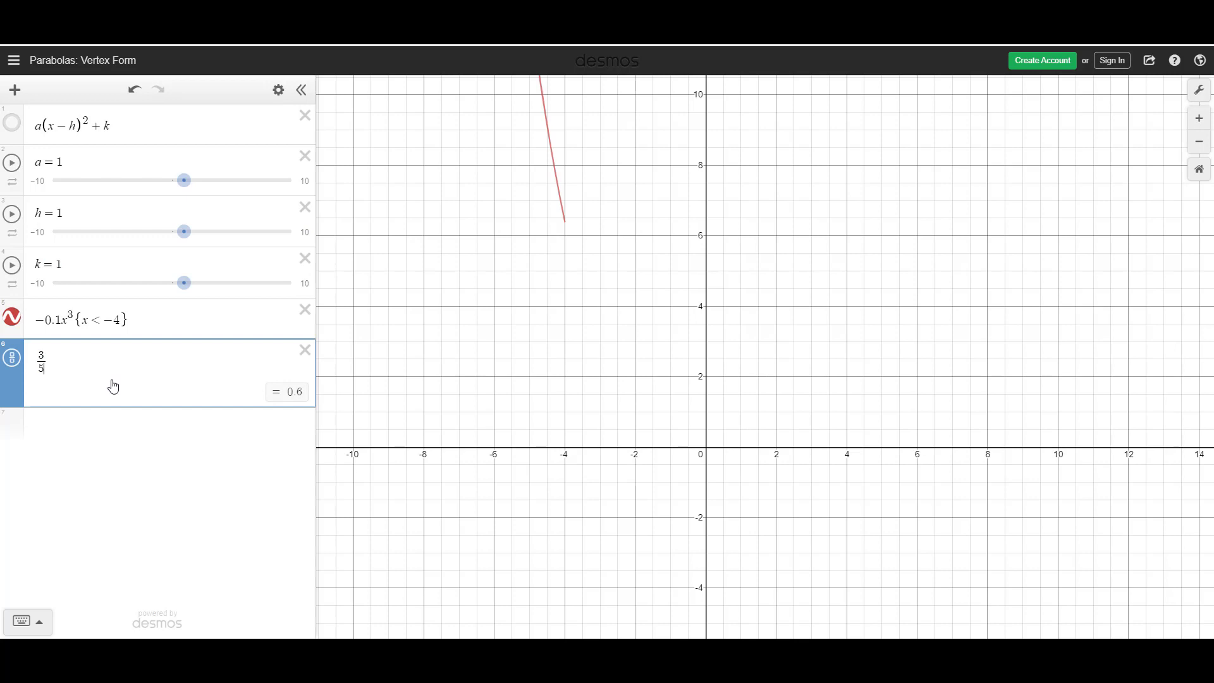
type("x")
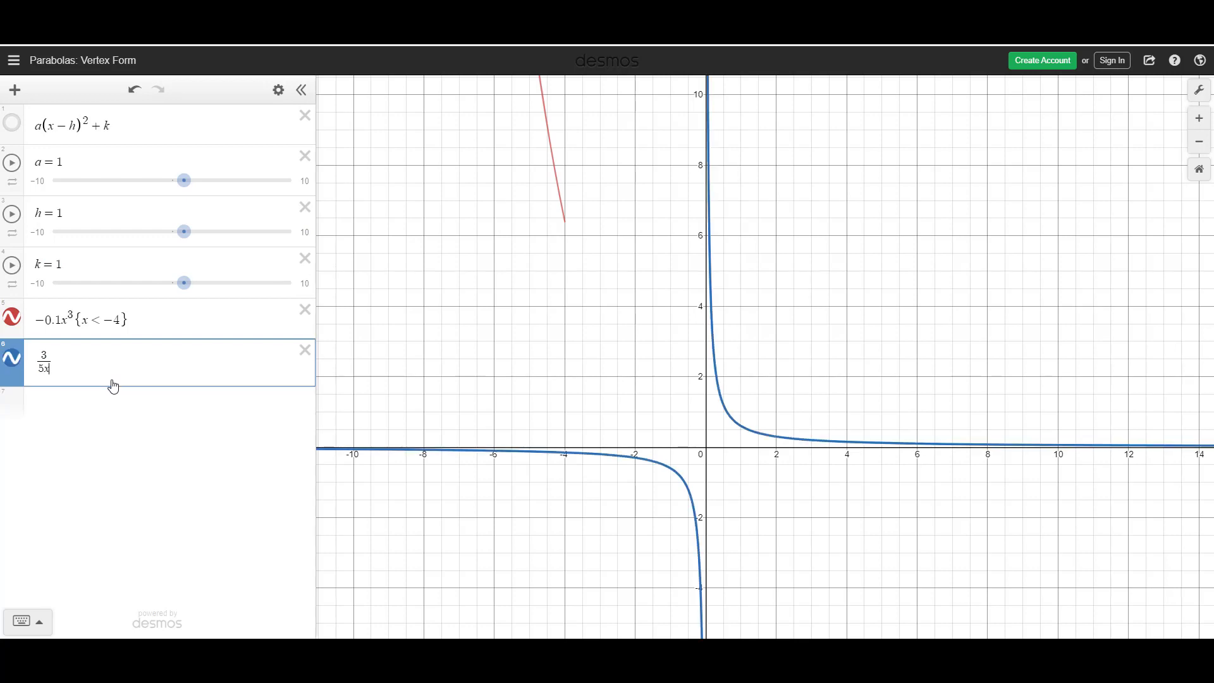
key("BackSpace")
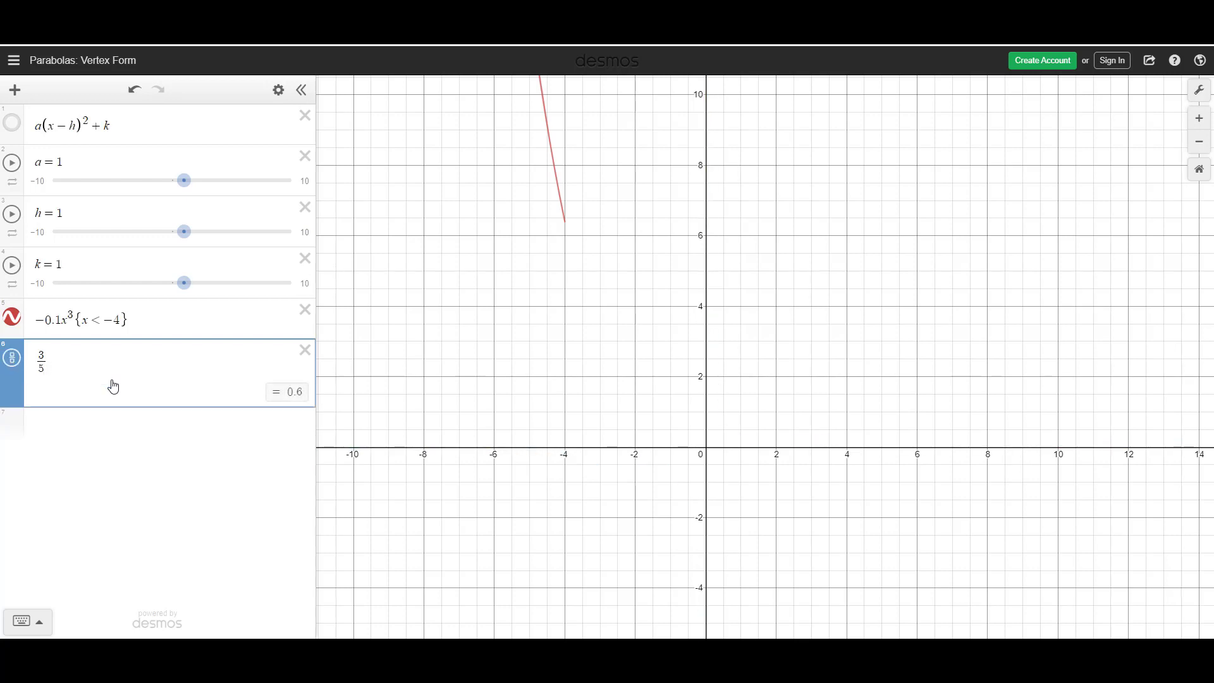
type("x-2")
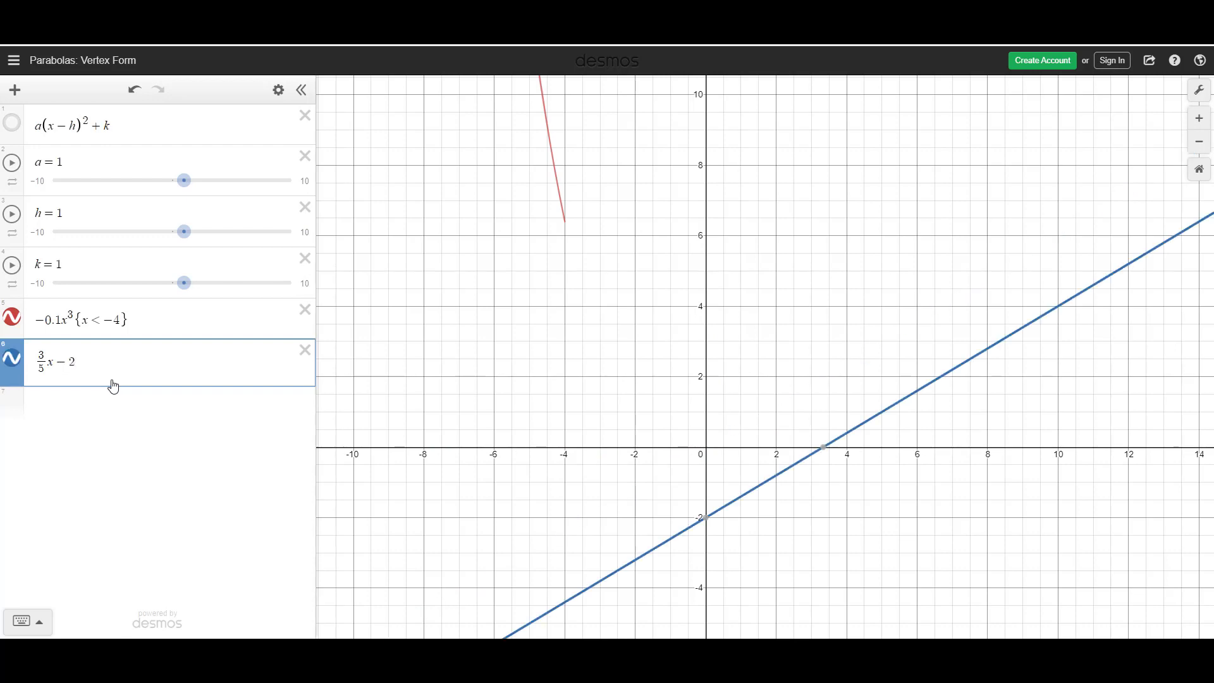
Step: Restrict the line (3/5)x − 2 to the domain −4 ≤ x ≤ 0
type("{-4")
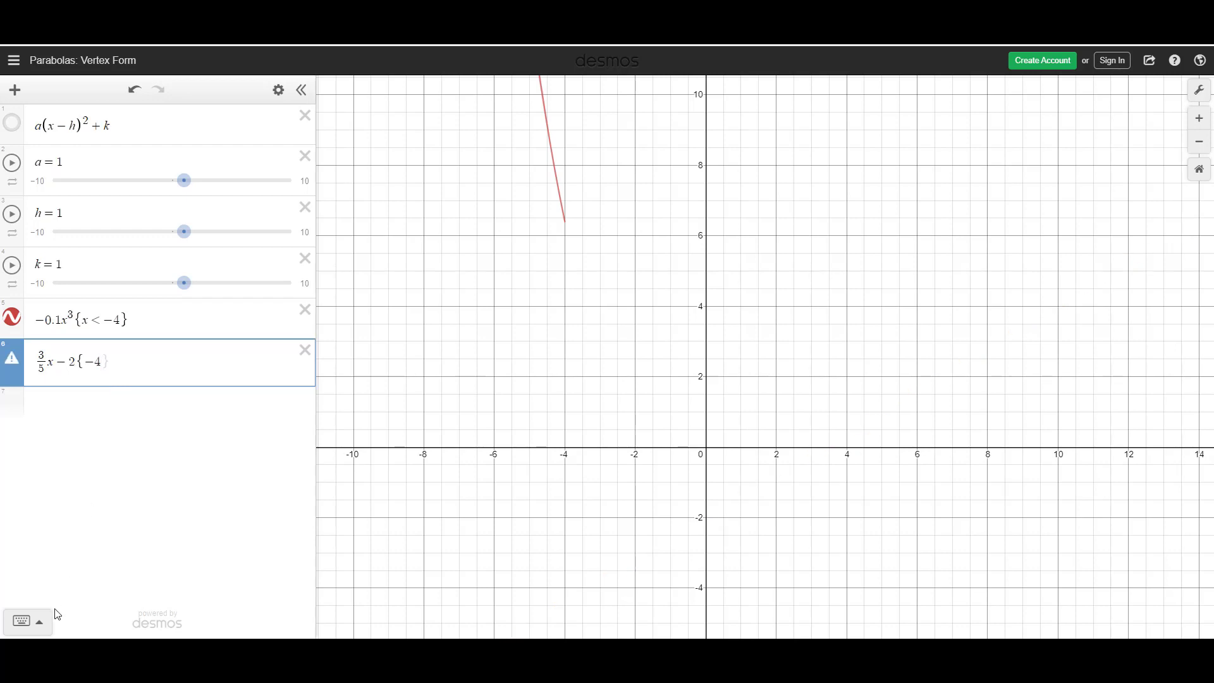
left_click(39, 632)
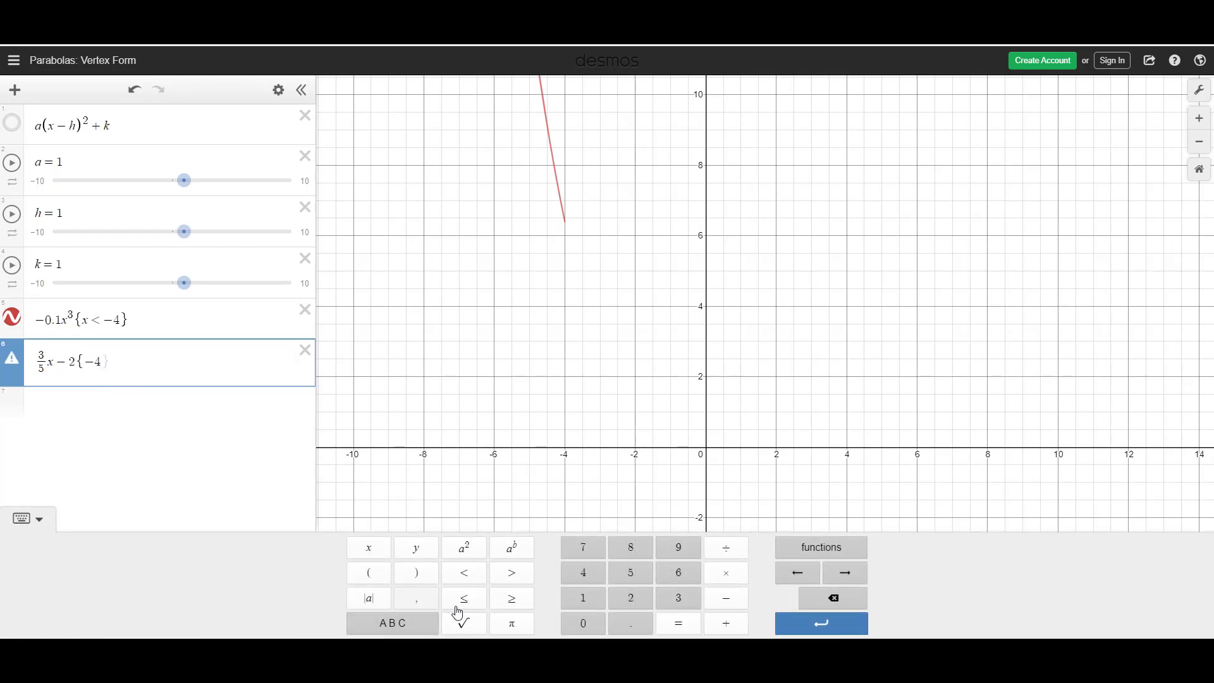
left_click(478, 600)
type("x")
left_click(476, 601)
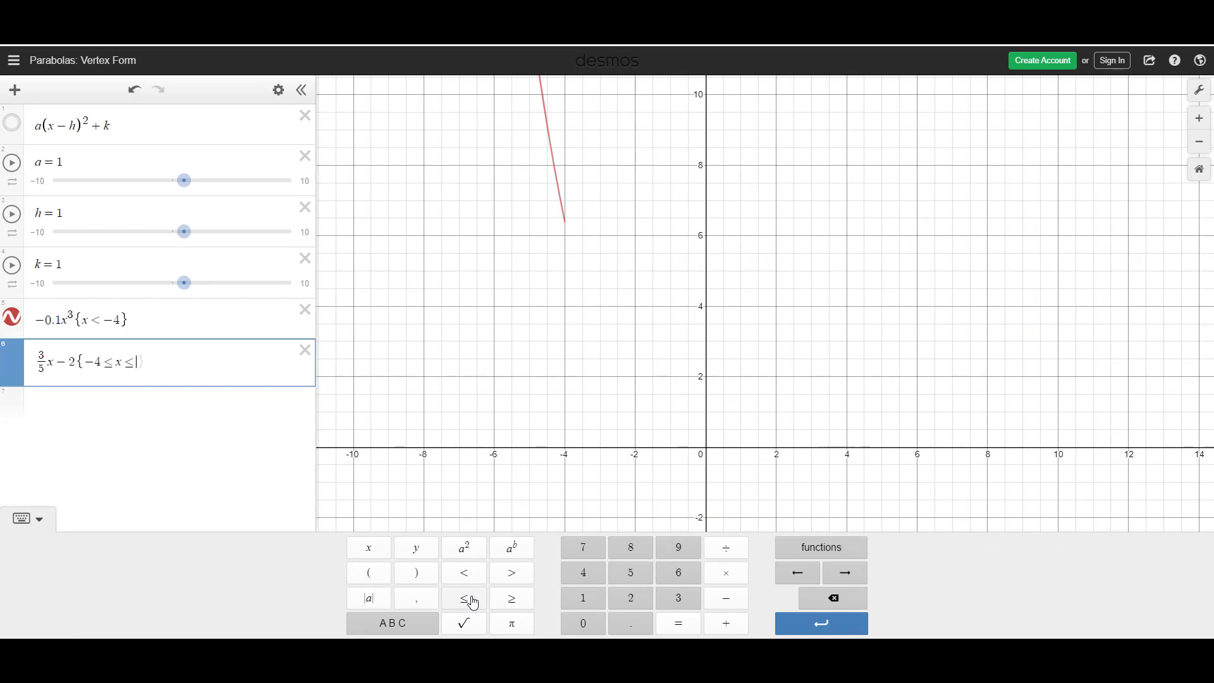
type("0}")
left_click(39, 519)
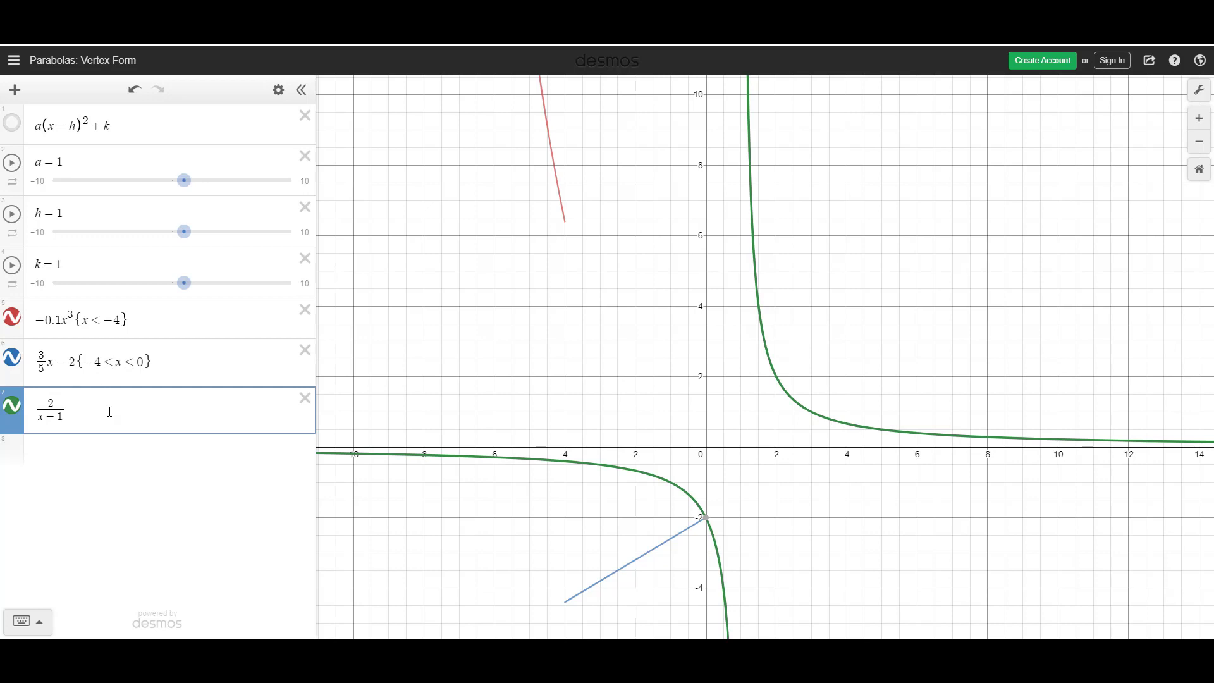
Step: Restrict the rational piece 2/(x − 1) to the domain x > 0
key("Right")
type("{x>")
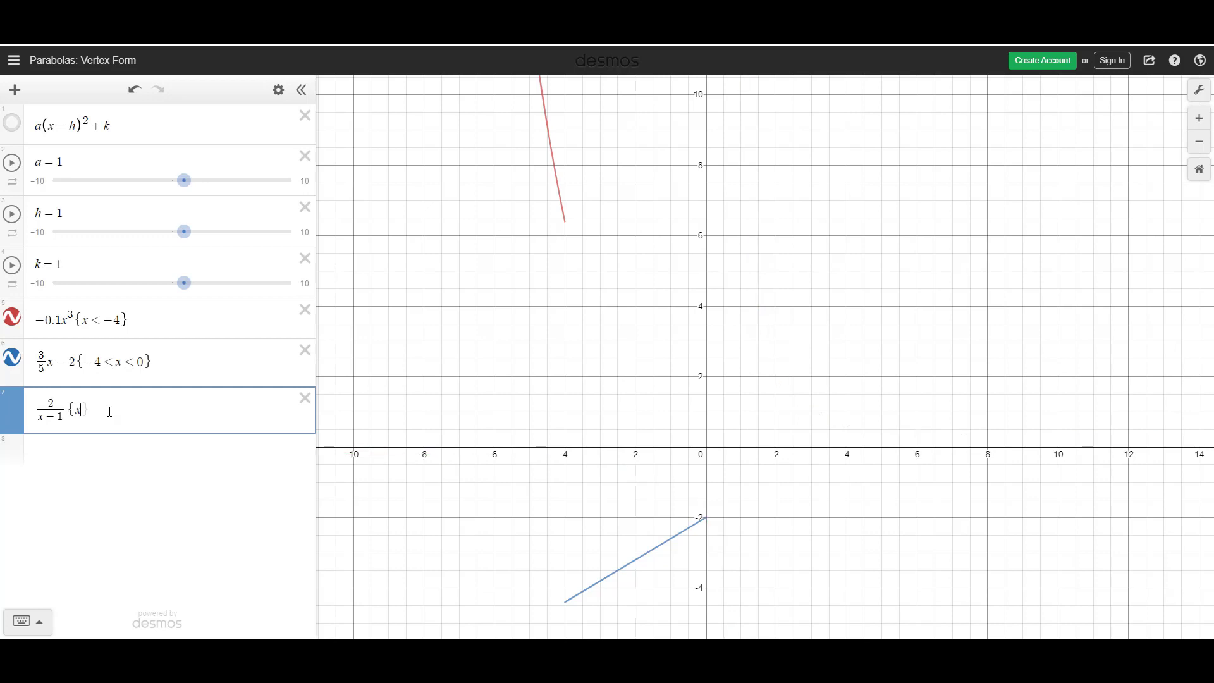
type("0")
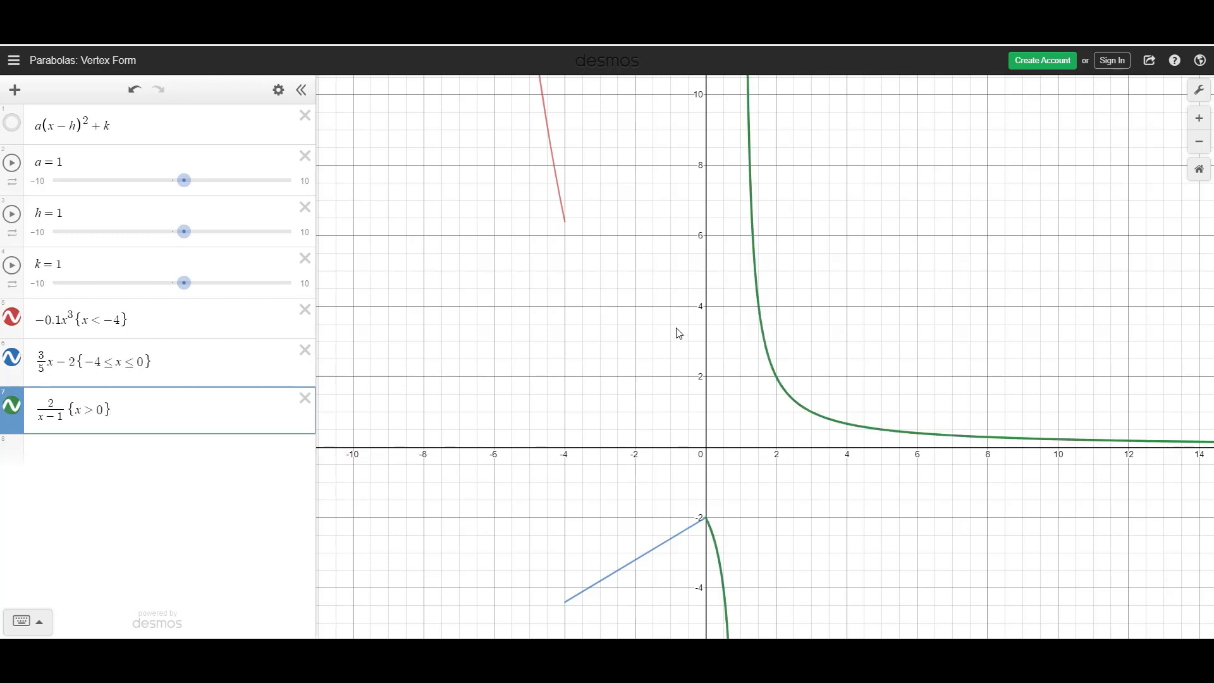
Step: Examine the cubic and linear pieces of the piecewise graph in a wider view, leaving no curve selected
scroll(680, 335, "down", 3)
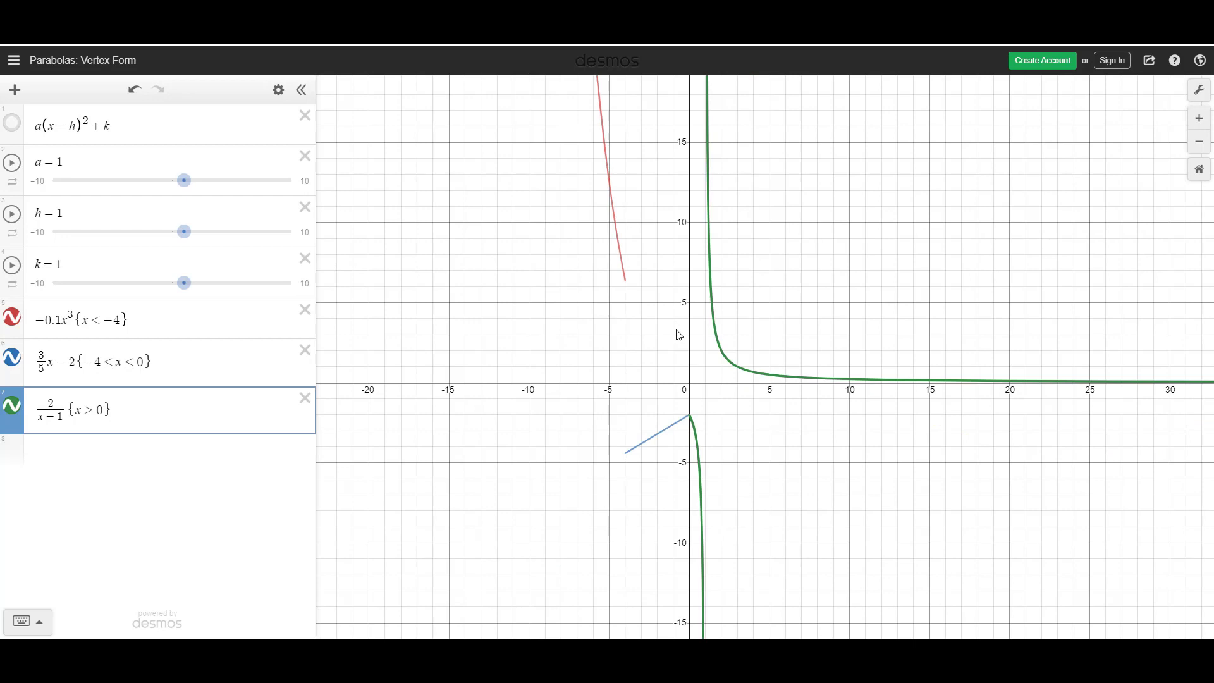
left_click(602, 136)
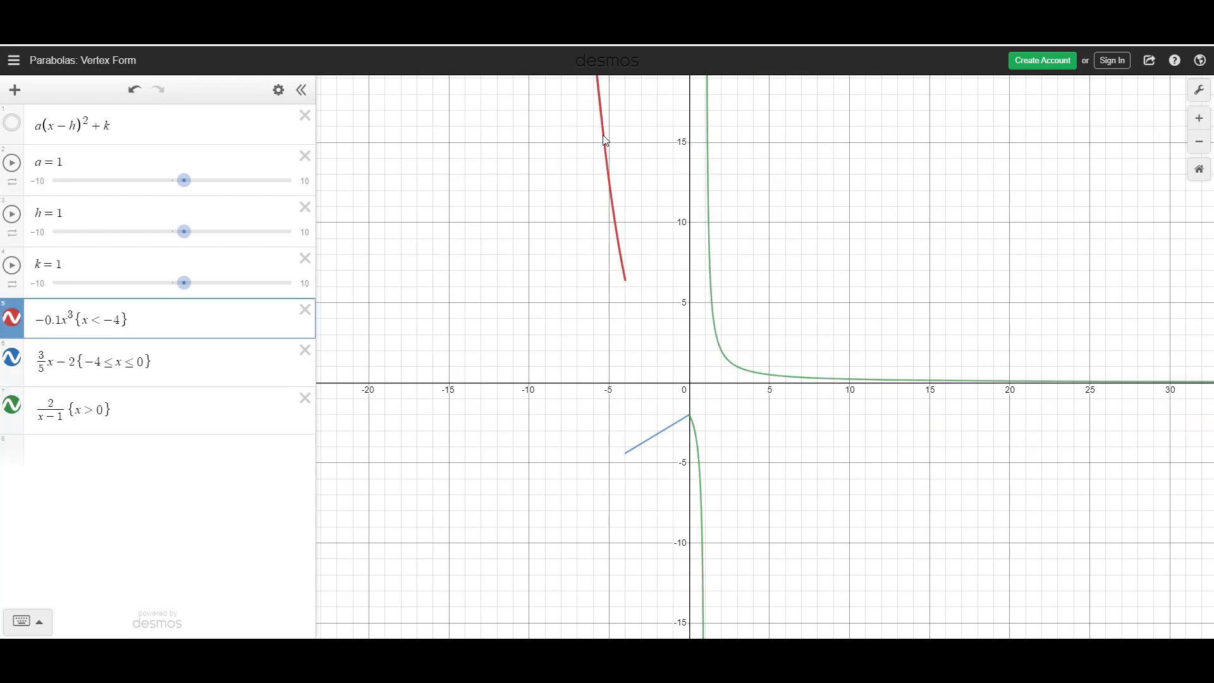
left_click(653, 439)
left_click(888, 248)
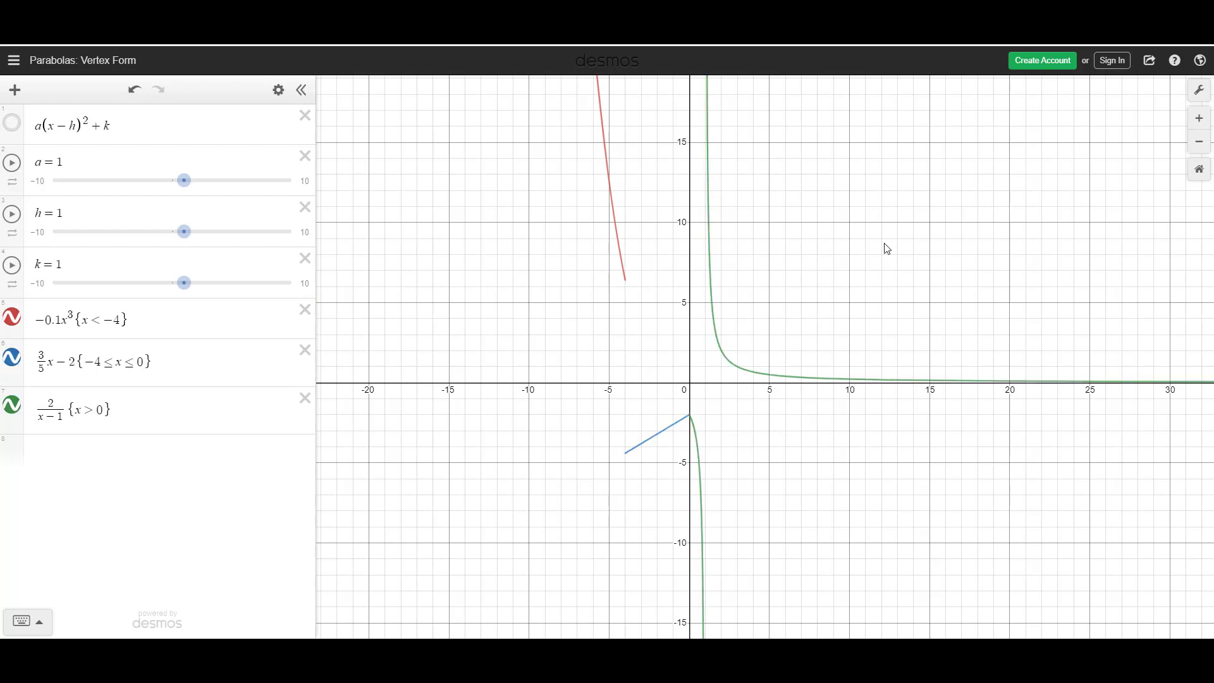
Step: Set the graph's viewing window to −10 ≤ x ≤ 10 and −10 ≤ y ≤ 100
left_click(1200, 92)
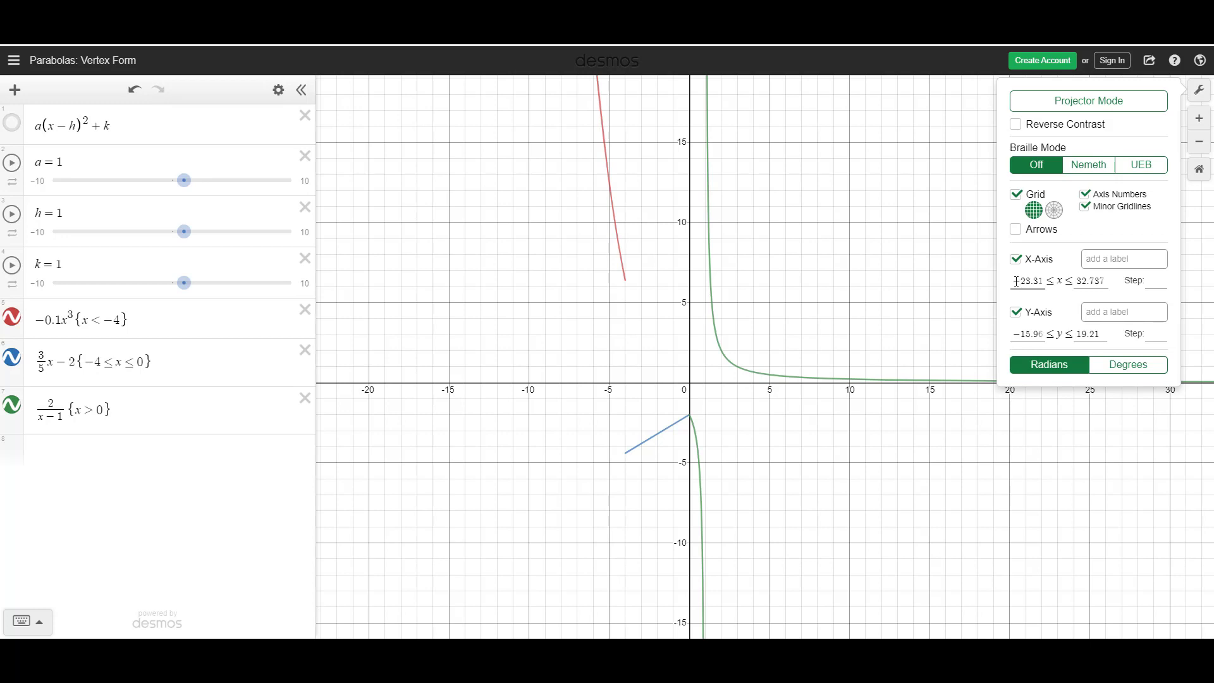
left_click_drag(1016, 281, 1076, 293)
type("-10")
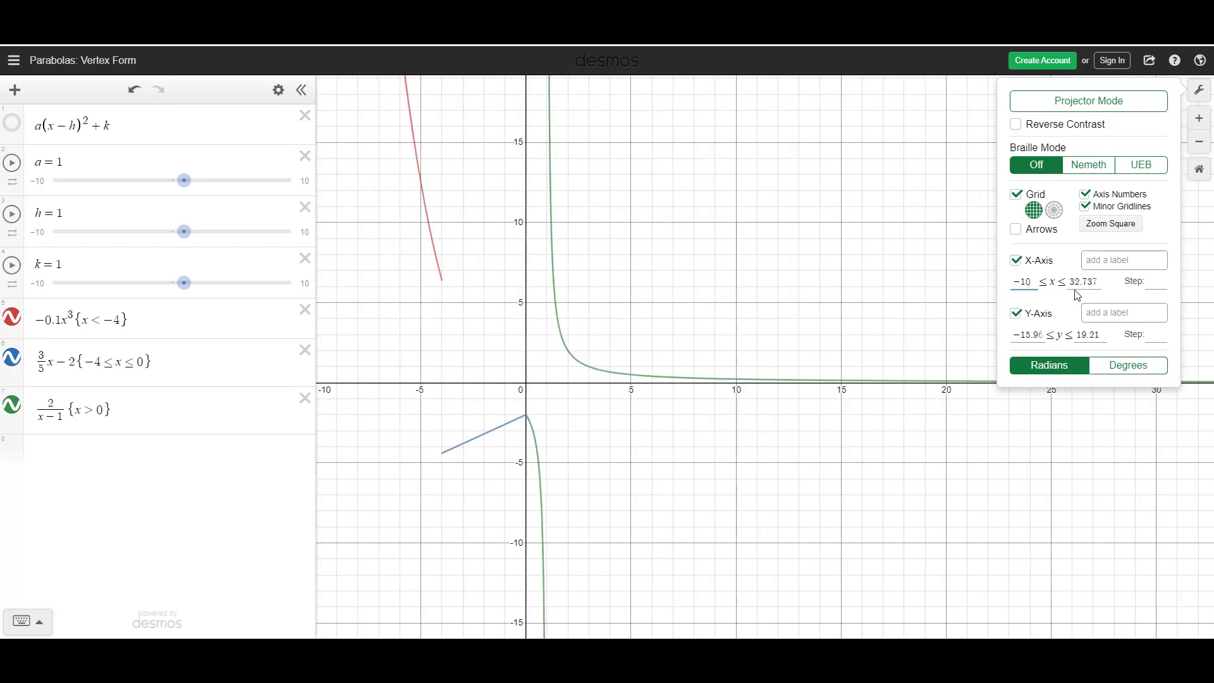
key("Tab")
type("10")
key("Tab")
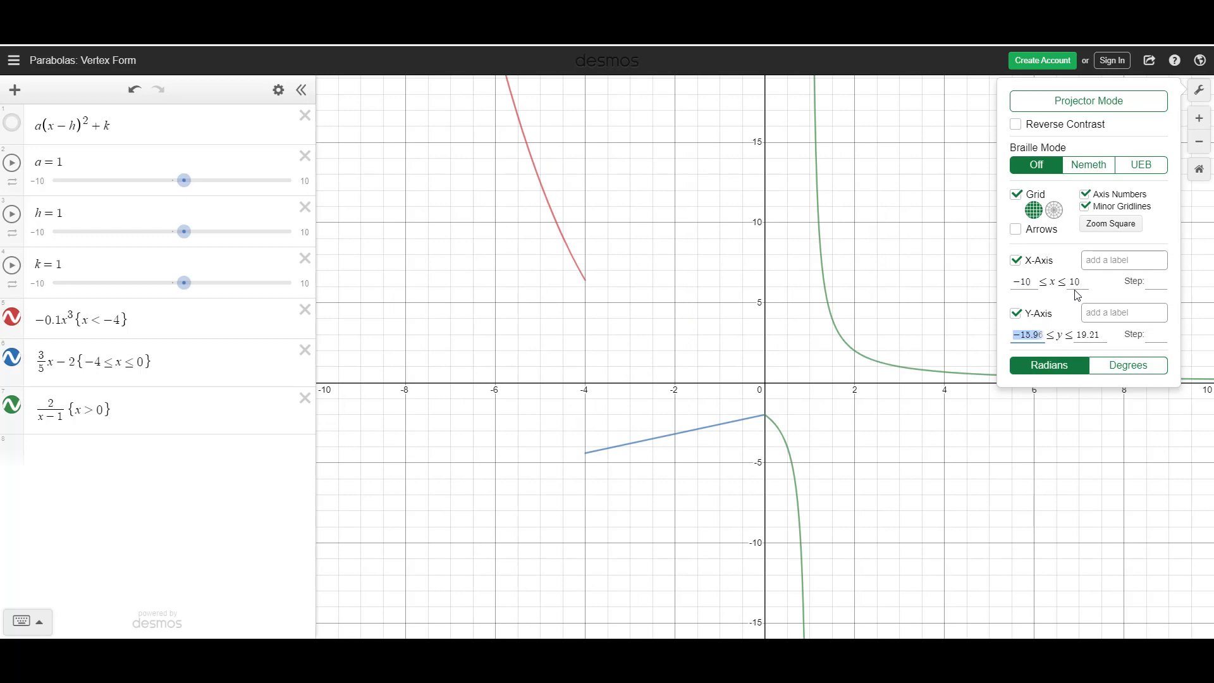
type("-10")
key("Tab")
type("100")
key("Tab")
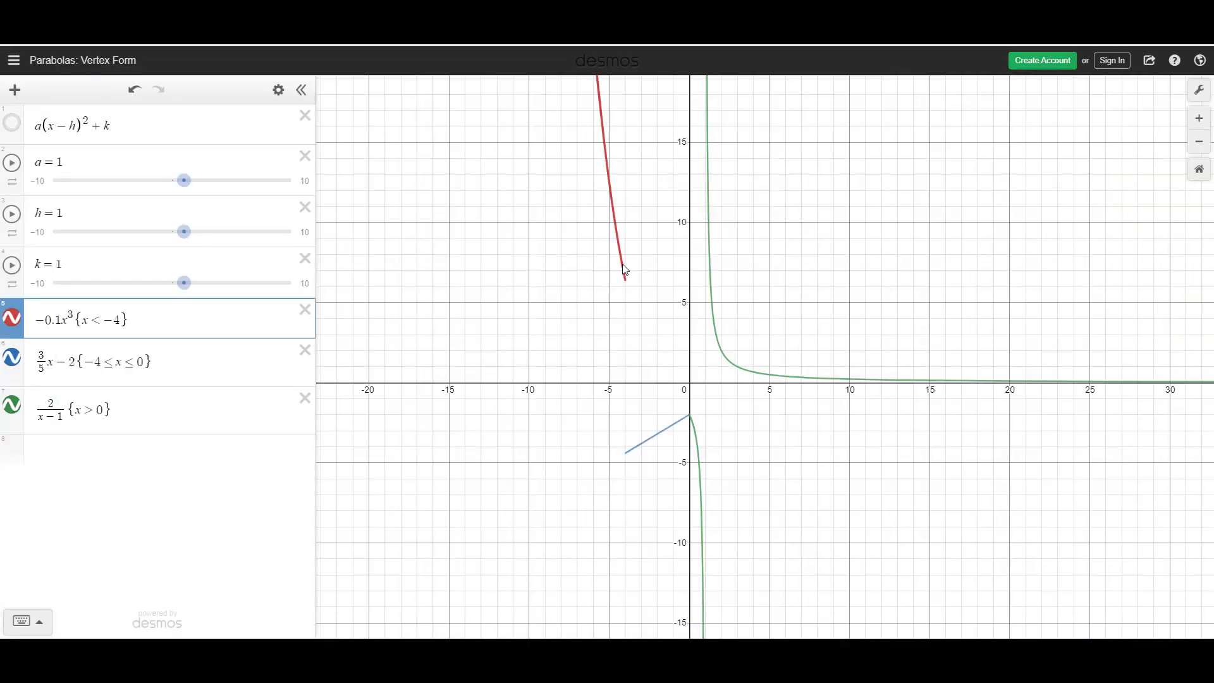
Step: Trace along the cubic piece to read the function's value at x = −5
left_click_drag(621, 262, 608, 183)
left_click(609, 188)
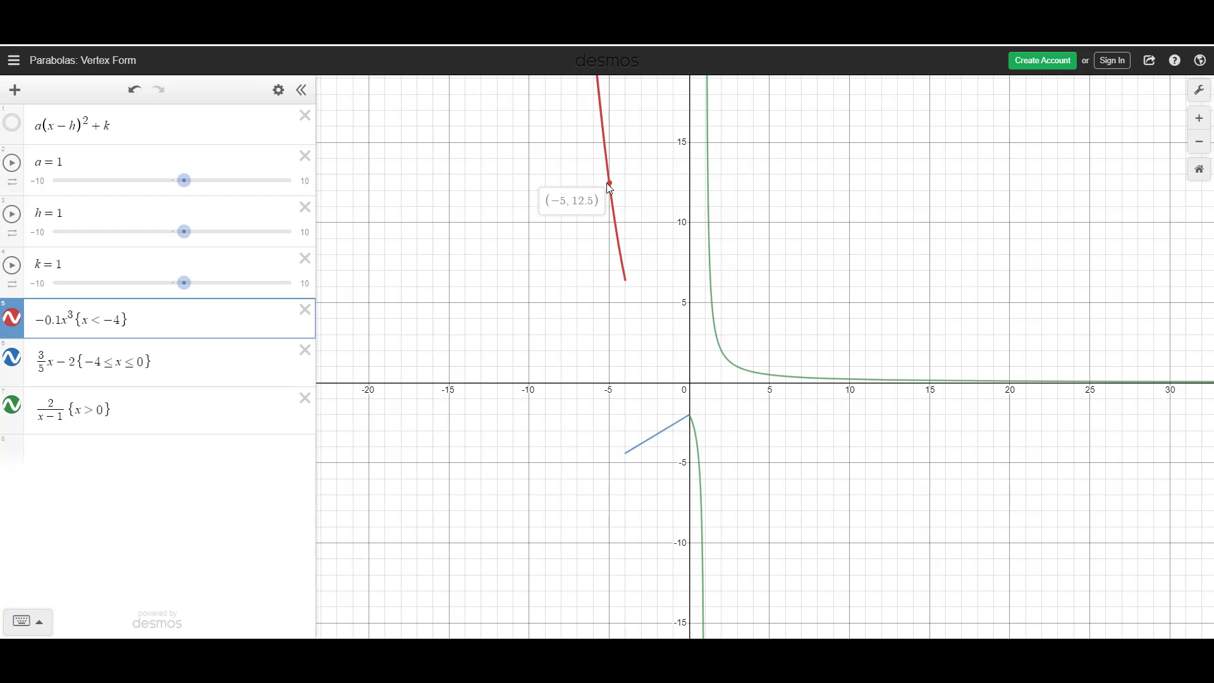
left_click(609, 188)
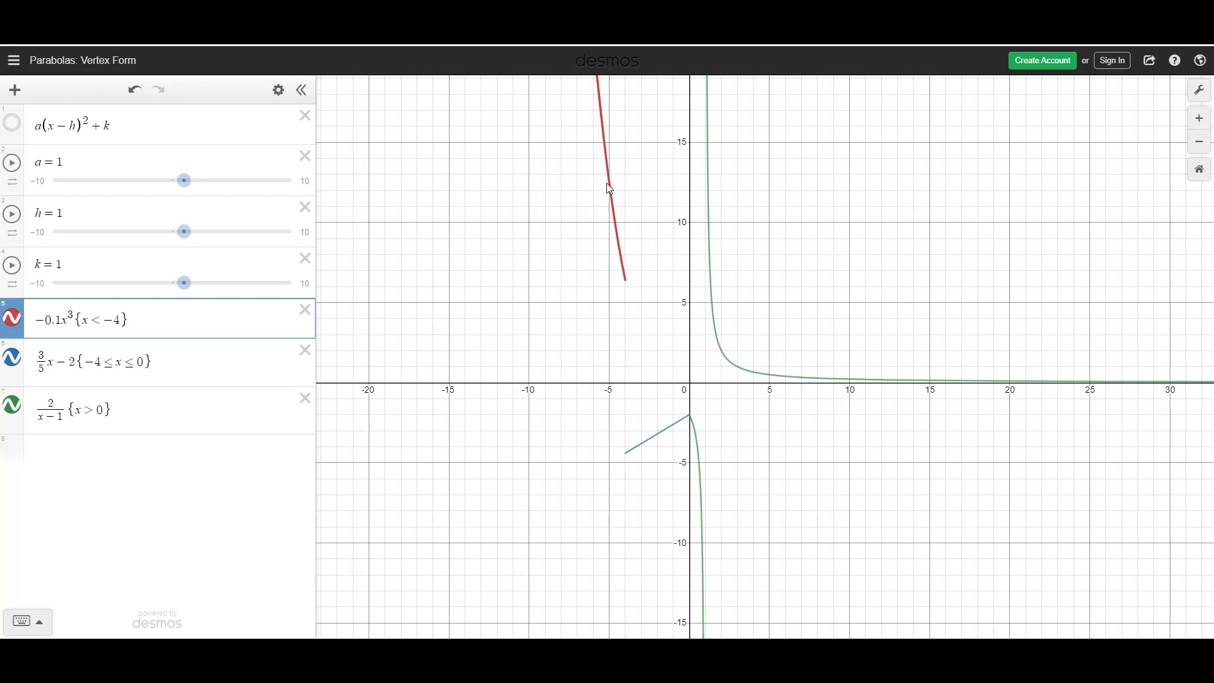
Step: Recheck the worksheet's questions and trace the cubic and linear pieces to read the function's values at x = −4 and x = 0
key("alt+Tab")
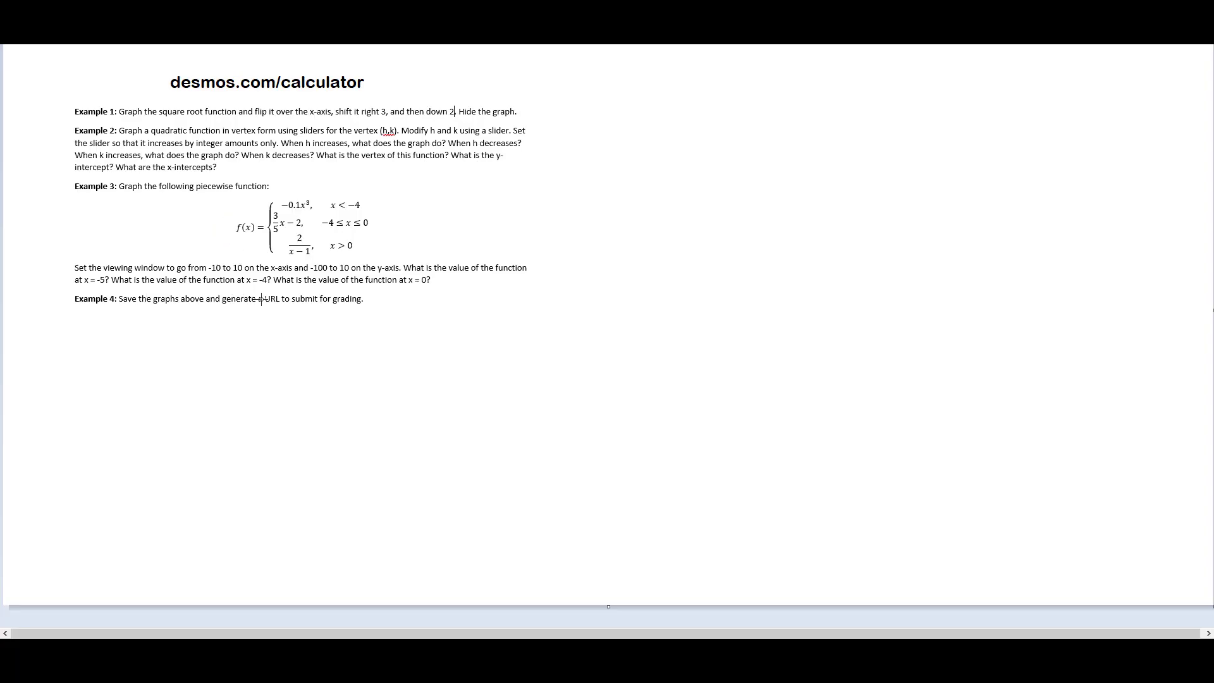
key("alt+Tab")
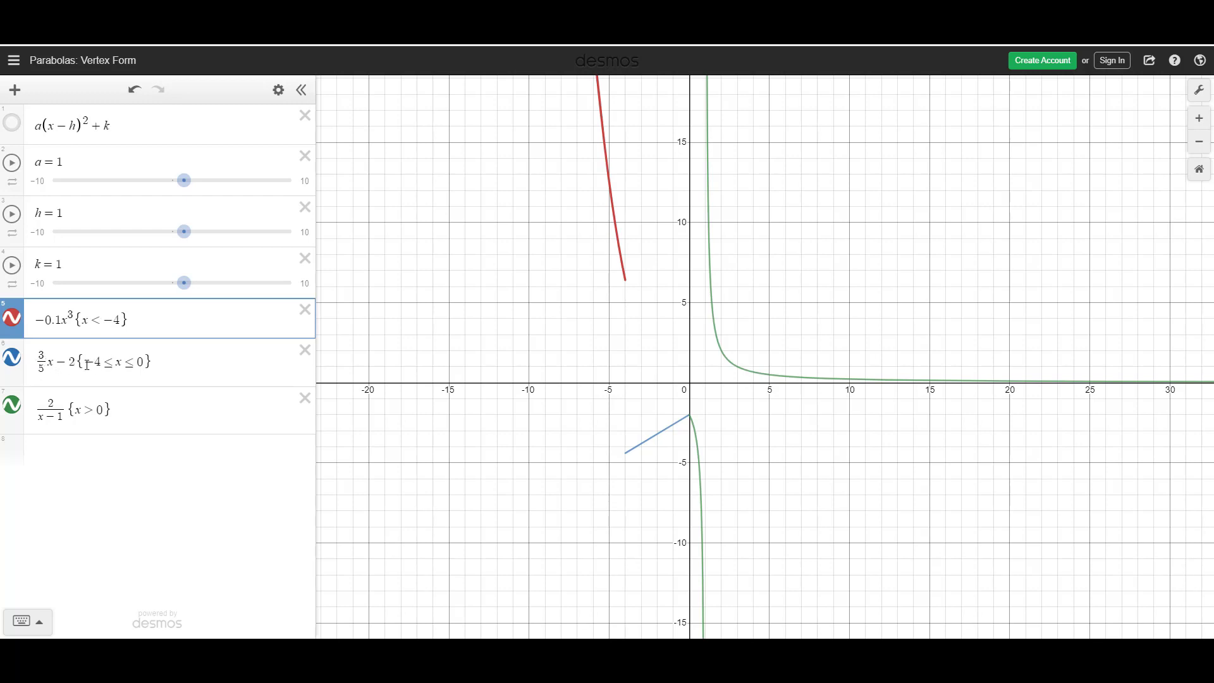
left_click(631, 269)
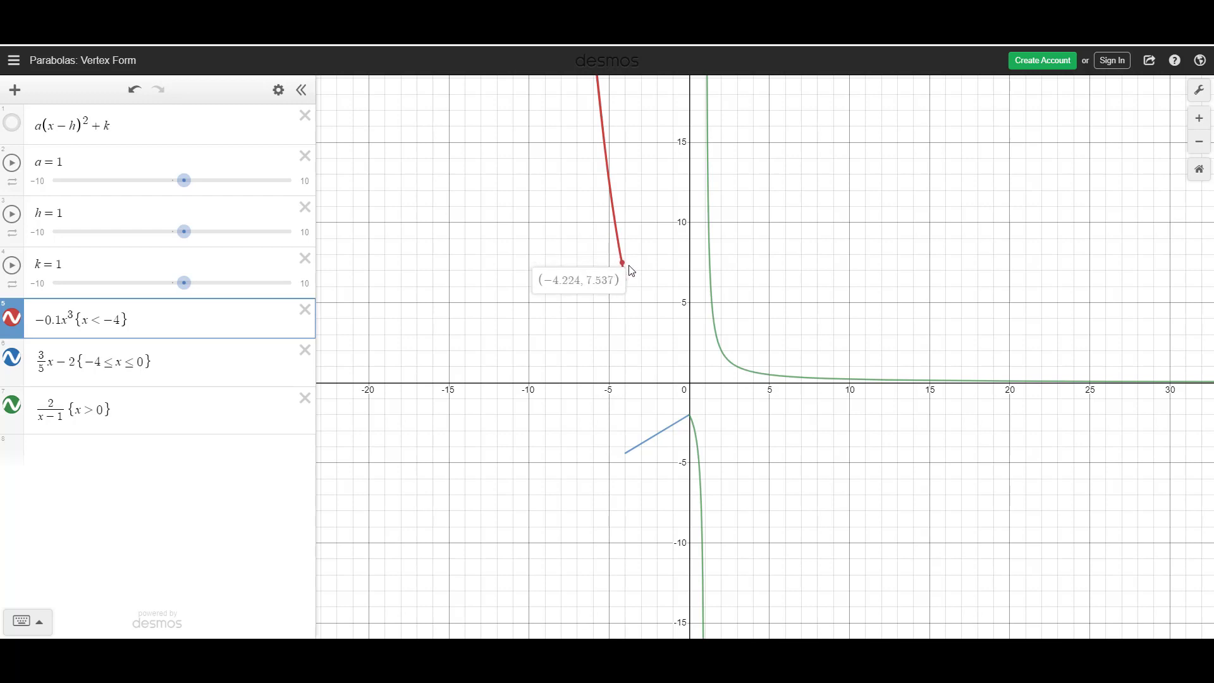
left_click_drag(632, 270, 631, 286)
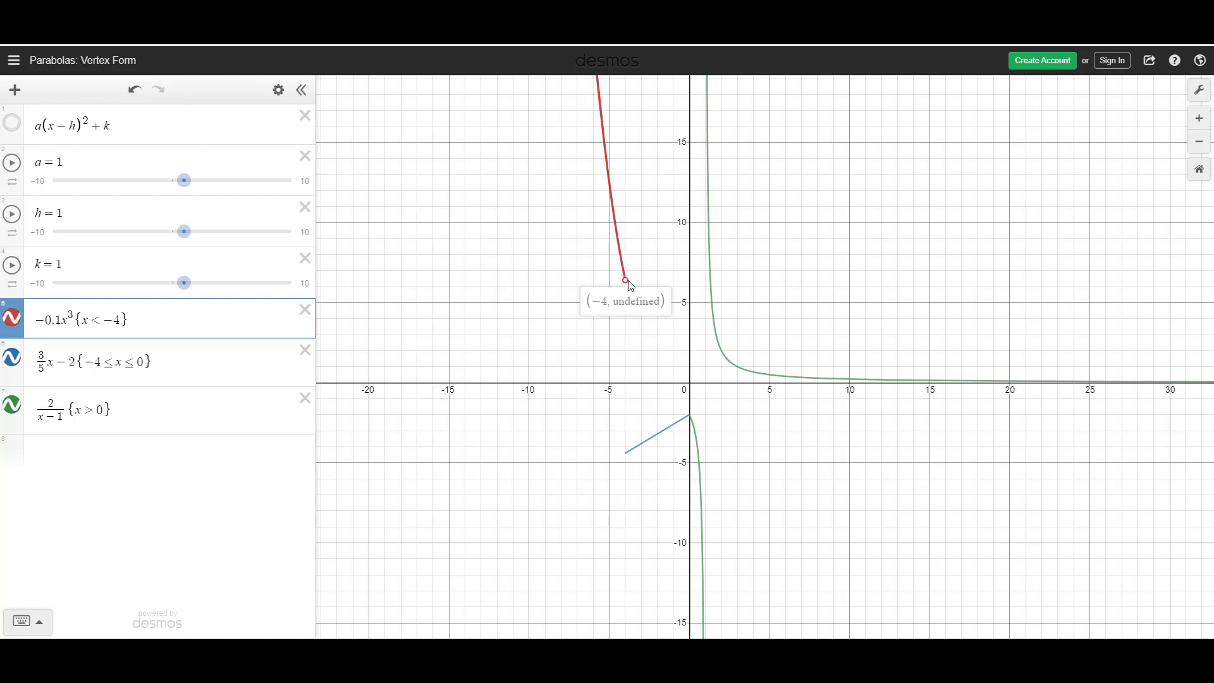
left_click(627, 454)
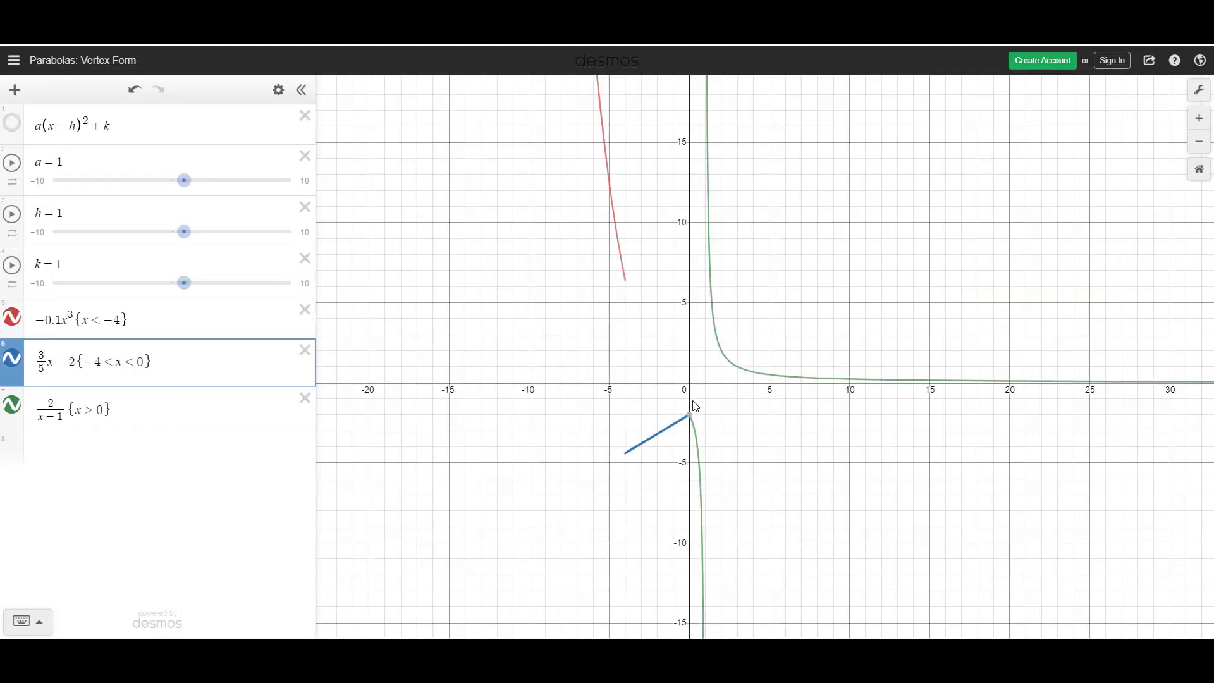
mouse_move(692, 418)
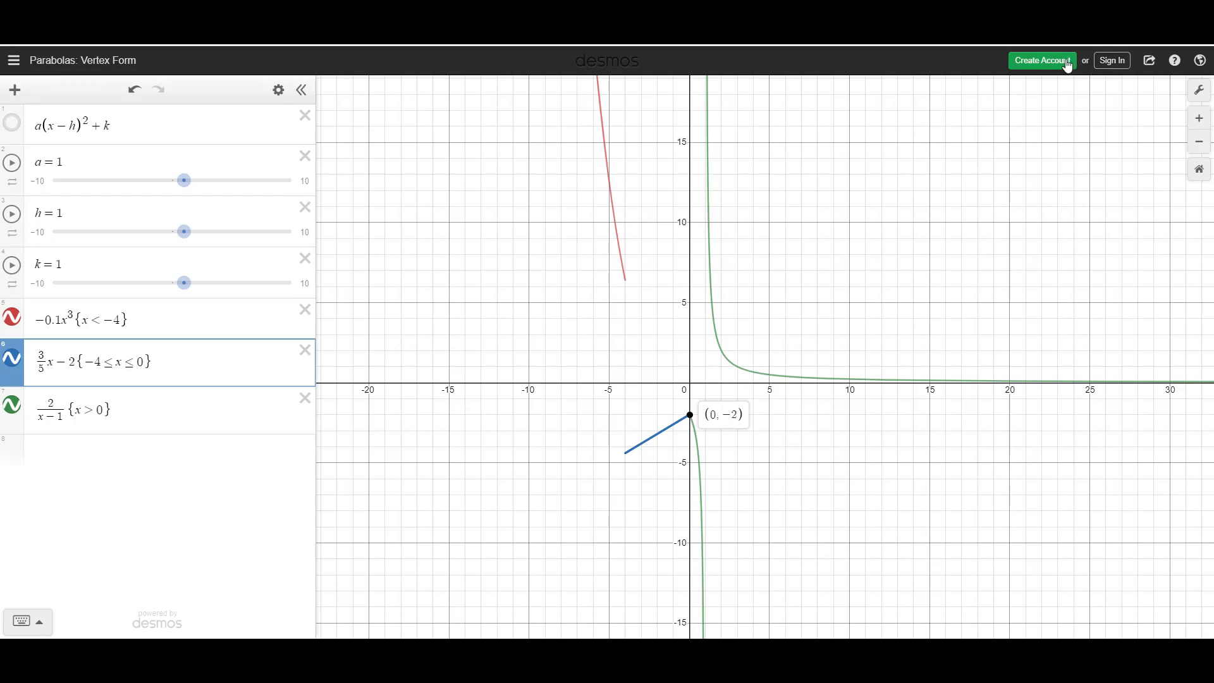
Step: View the sign-in options and close them without signing in, and copy the graph's share link
left_click(1113, 61)
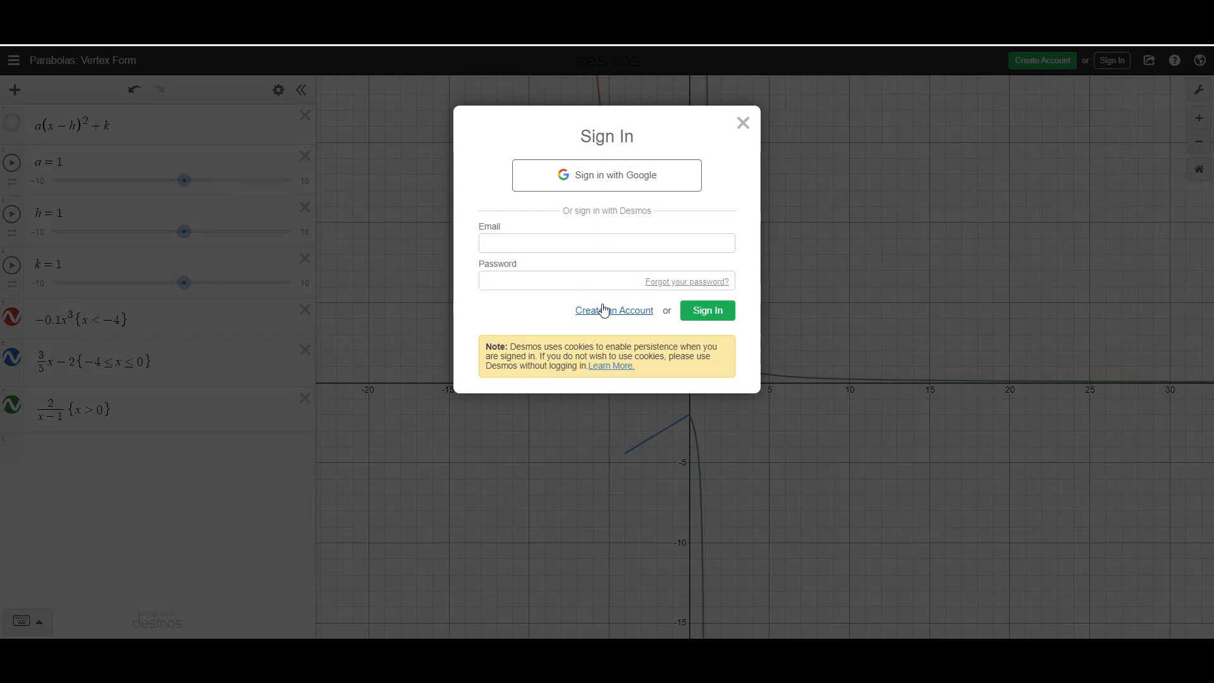
left_click(744, 123)
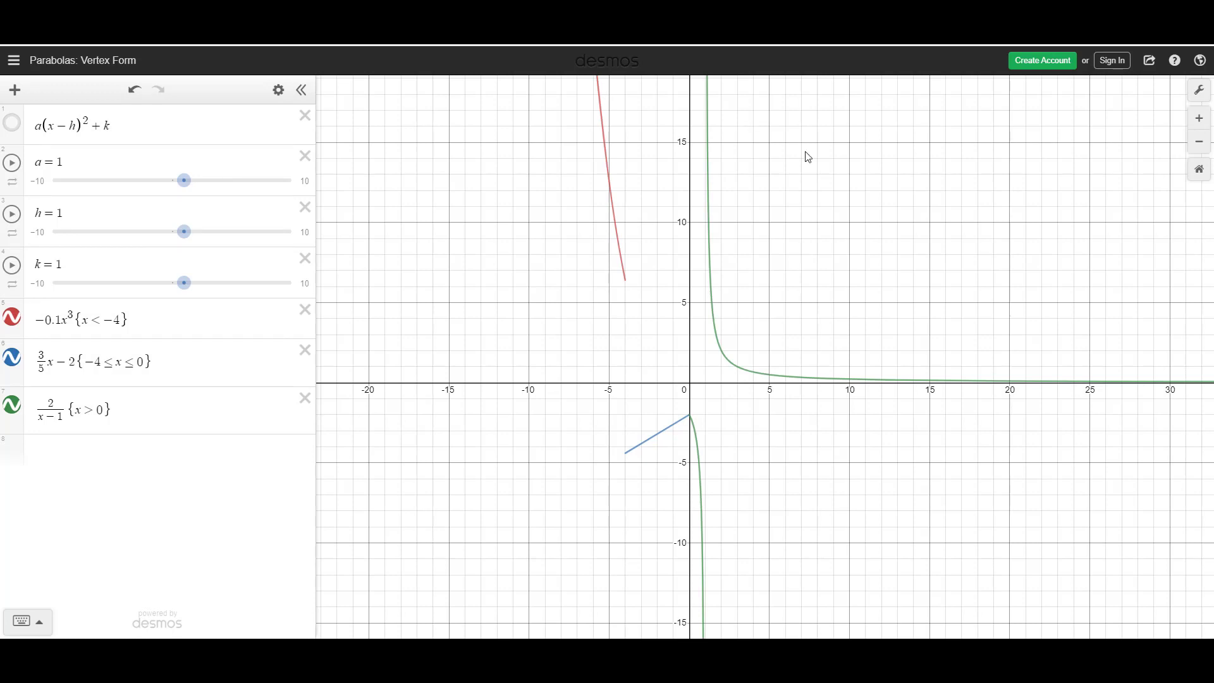
left_click(1149, 63)
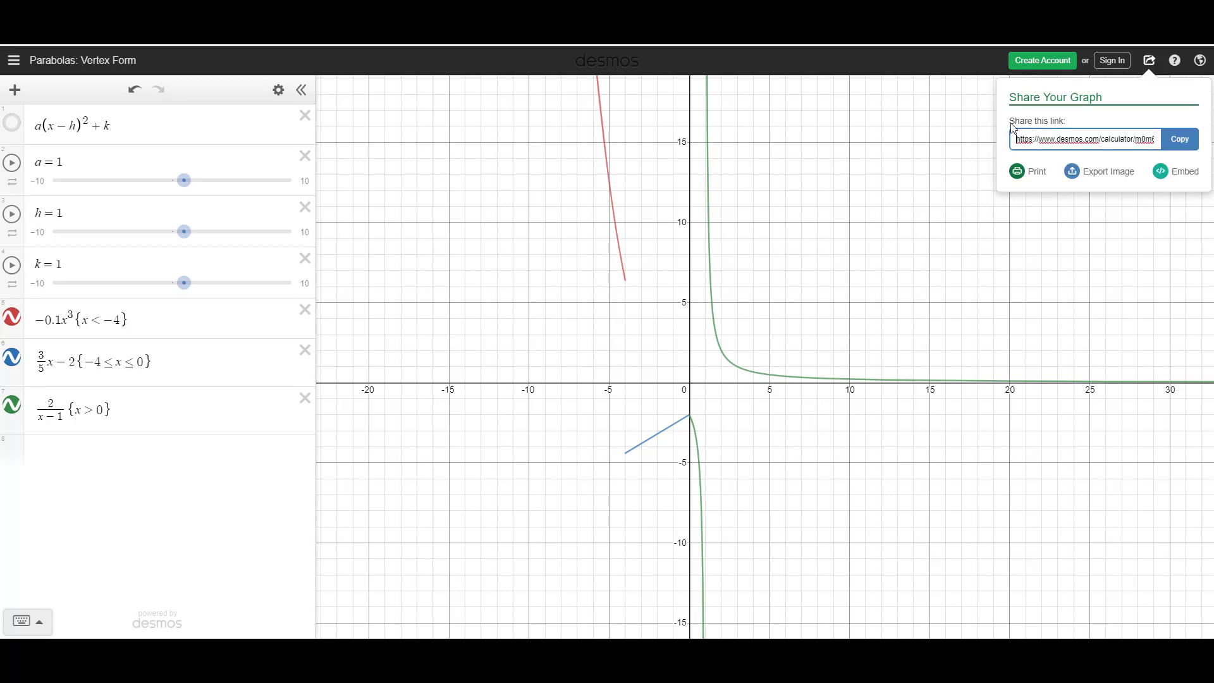
left_click(1029, 124)
left_click(1188, 146)
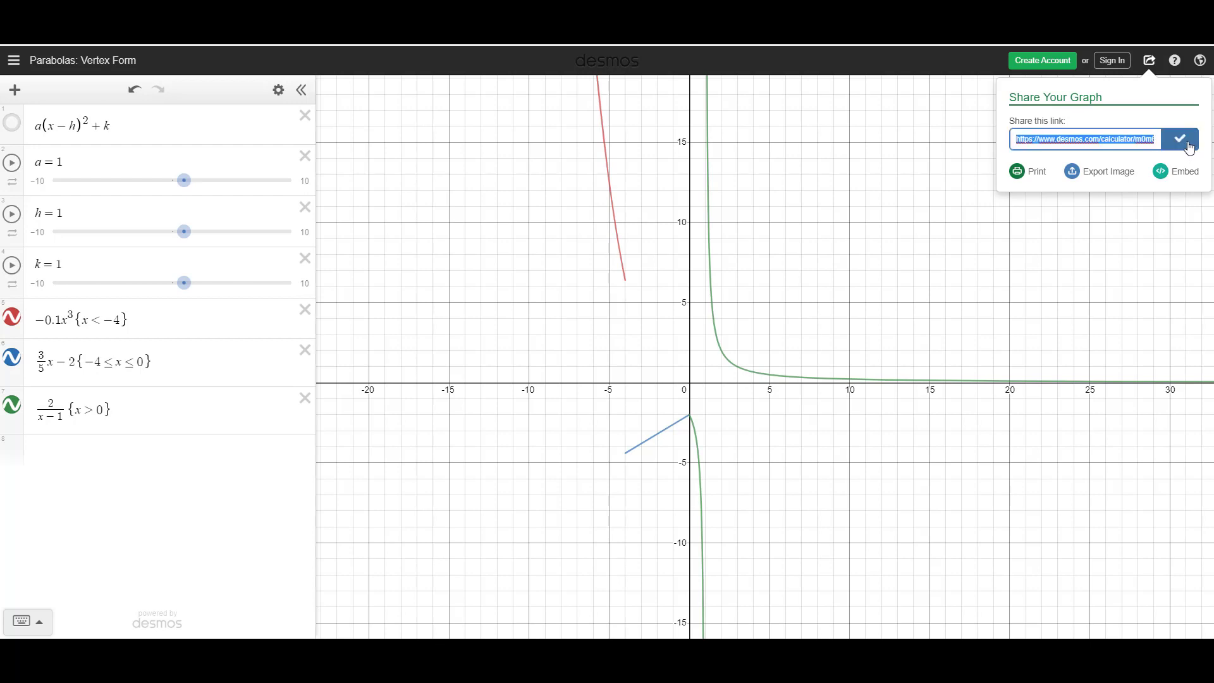